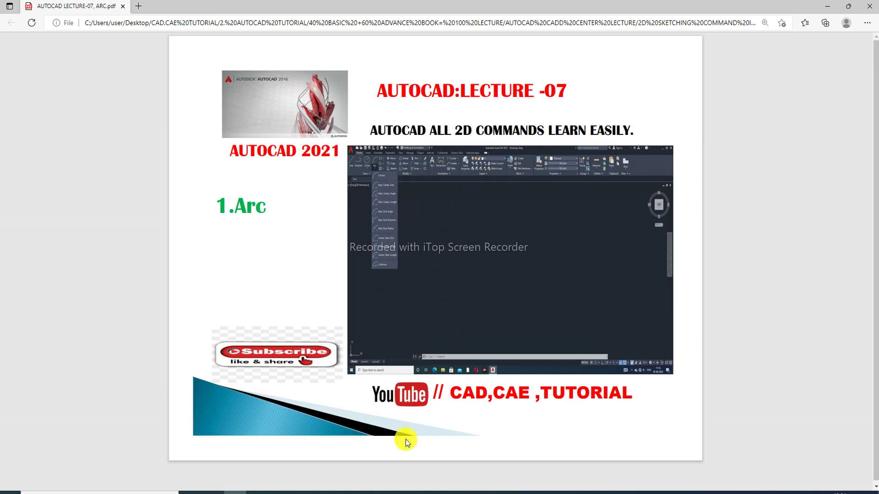
Step: Switch from the Edge arc lecture PDF to the AutoCAD Drawing1 window
left_click(394, 462)
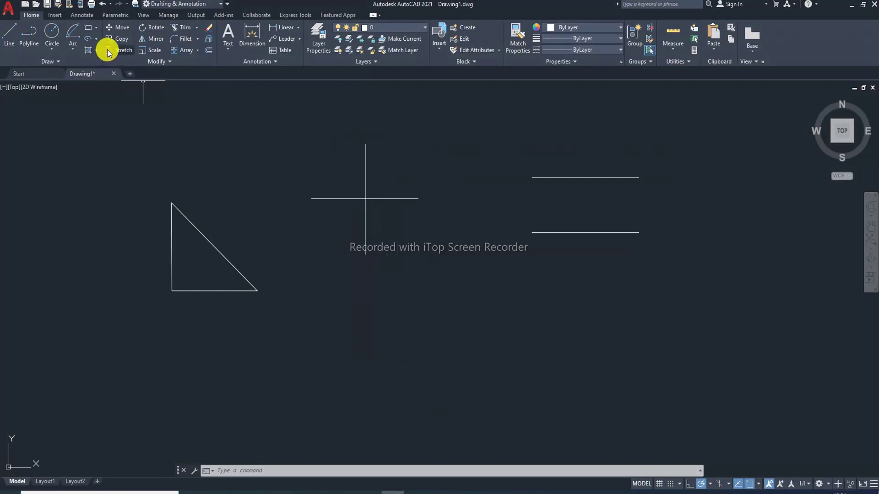
Step: Expand the Draw panel's Arc dropdown to show the 3-Point through Continue methods
left_click(72, 50)
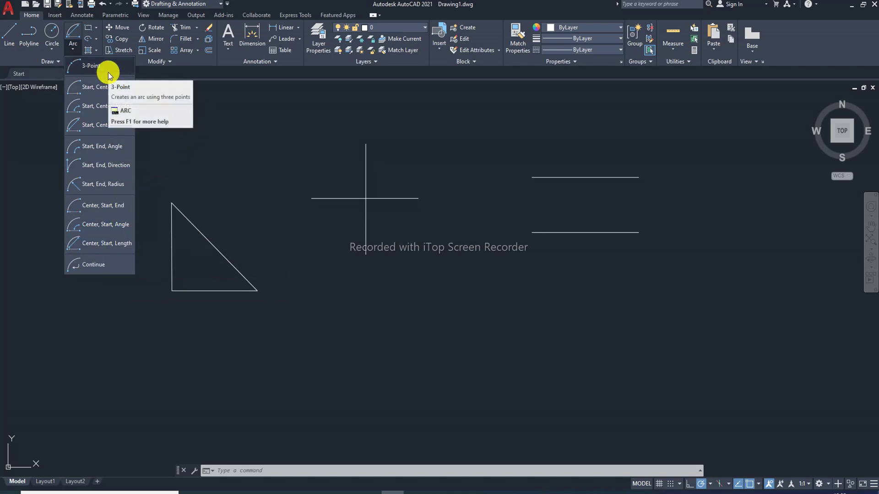
mouse_move(94, 67)
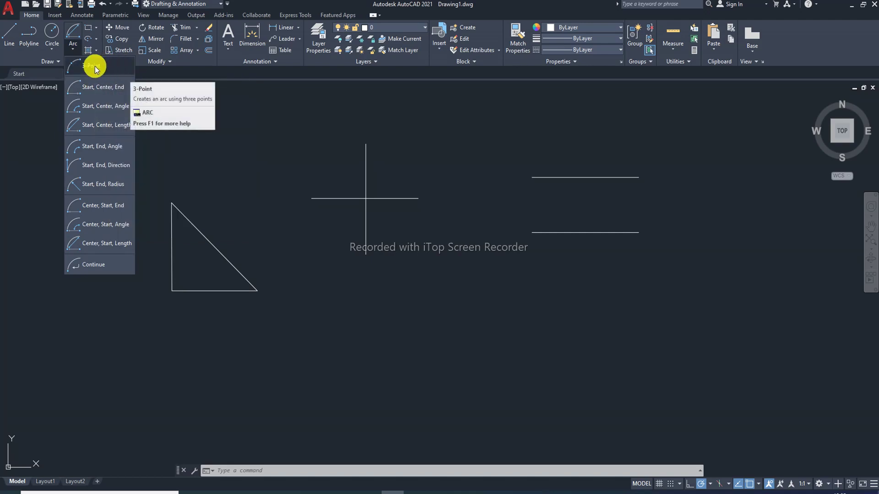
Step: Draw a 3-point arc through the triangle's top, lower-left and lower-right corners
left_click(99, 67)
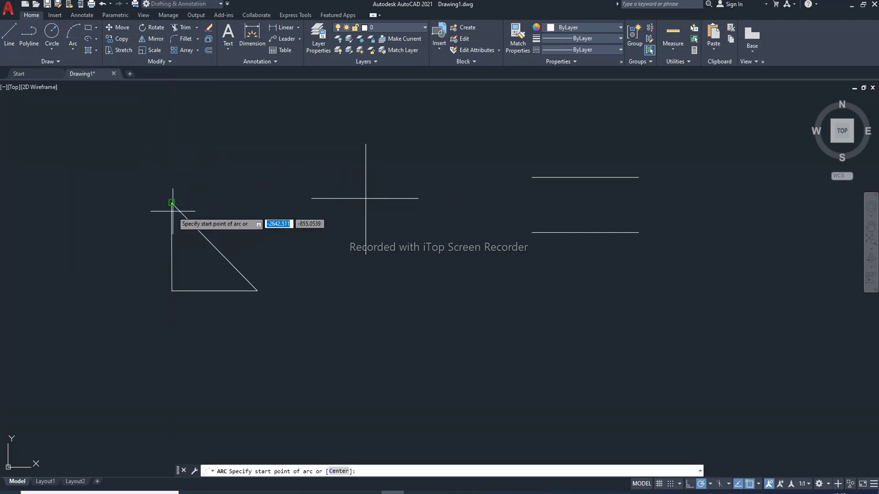
left_click(172, 202)
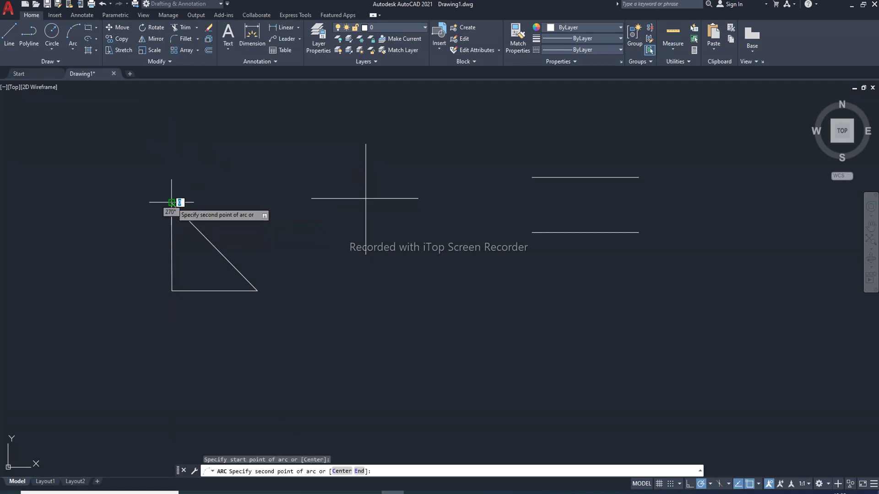
left_click(171, 292)
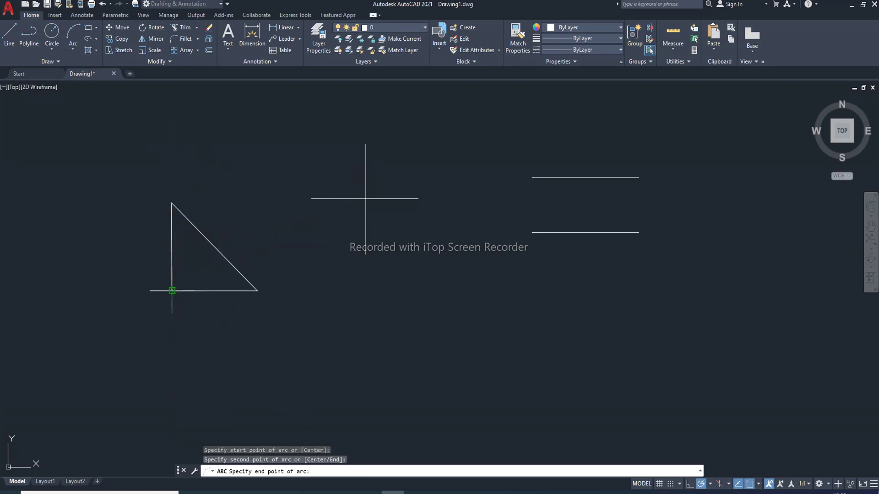
left_click(258, 291)
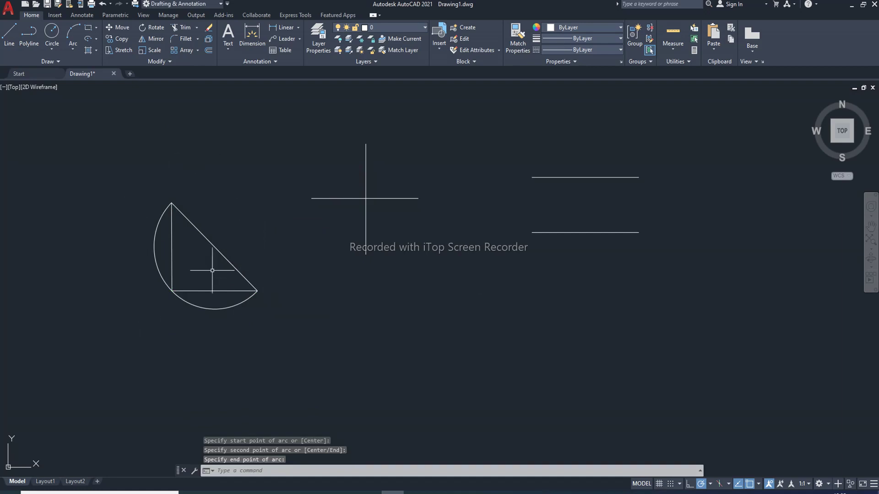
left_click(75, 46)
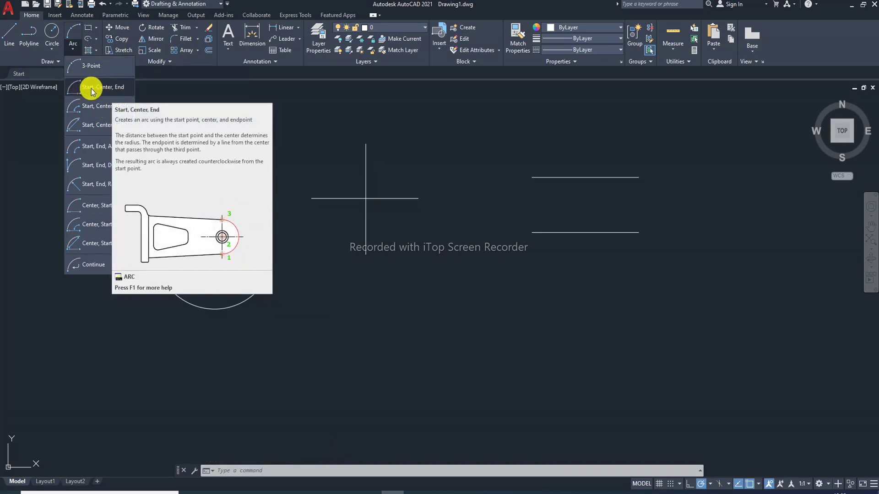
Step: Draw a Start, Center, End arc from the horizontal line's left end to the vertical line's bottom, centred on the cross
left_click(104, 88)
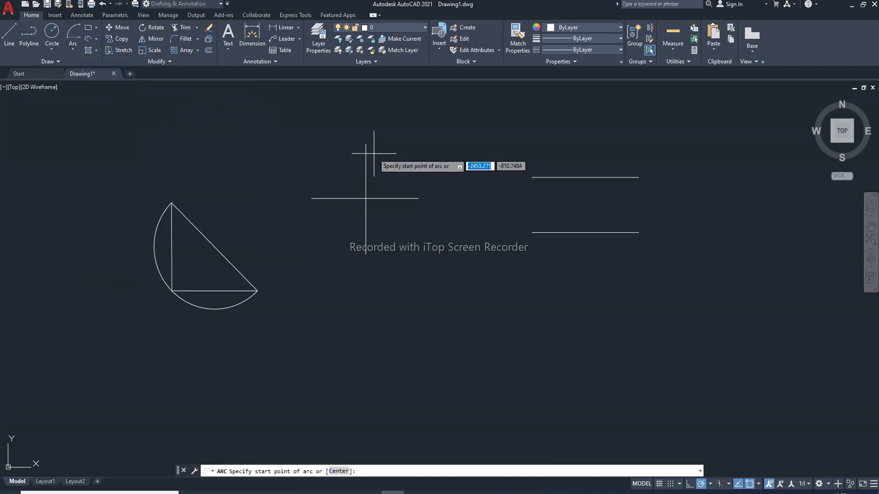
left_click(311, 198)
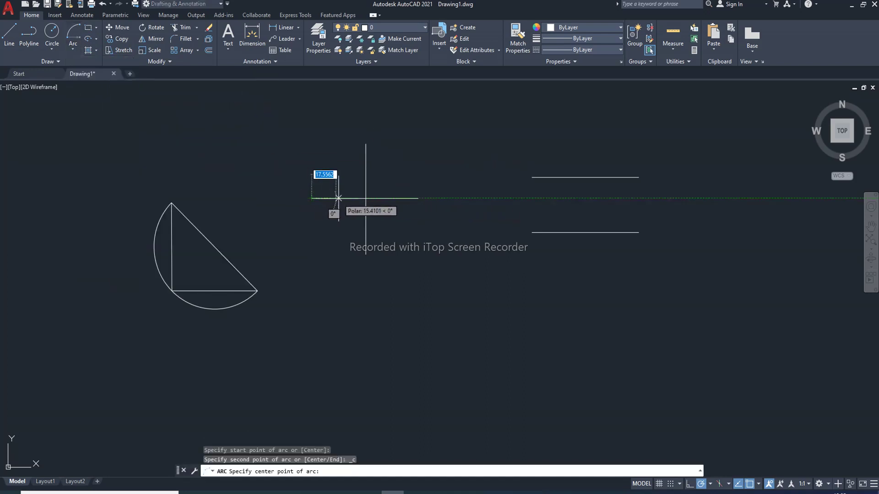
left_click(365, 199)
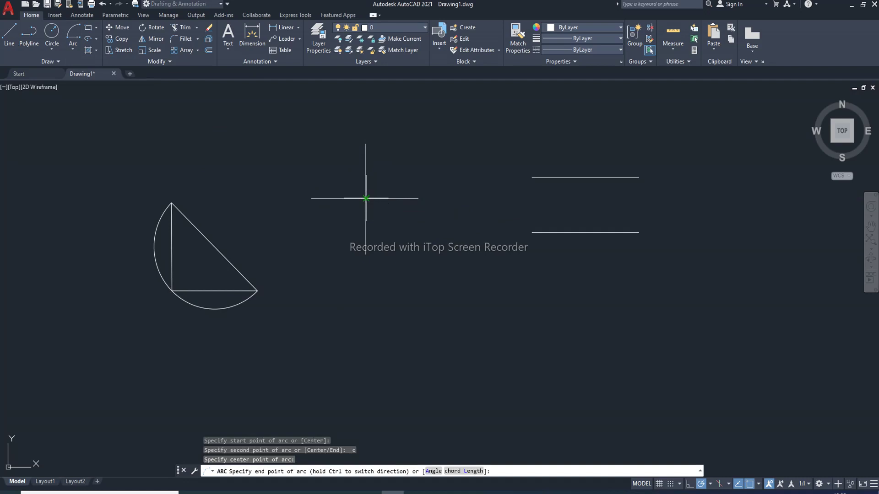
left_click(366, 254)
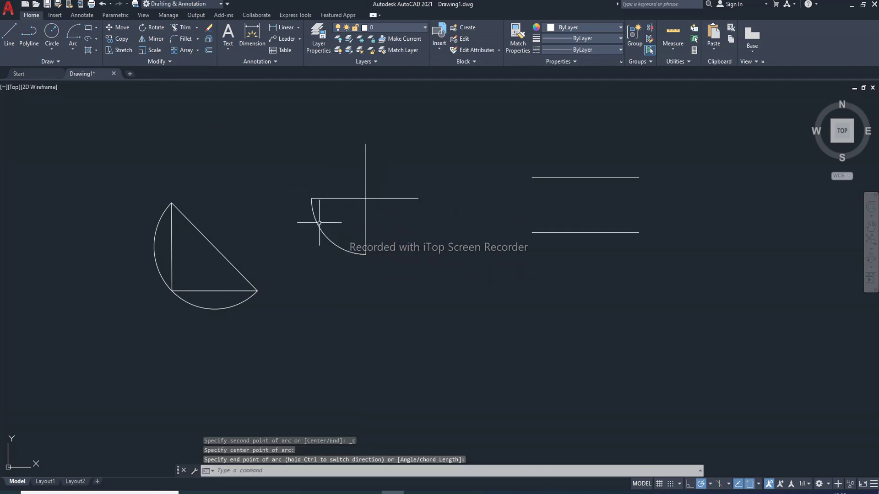
left_click(319, 205)
left_click(383, 257)
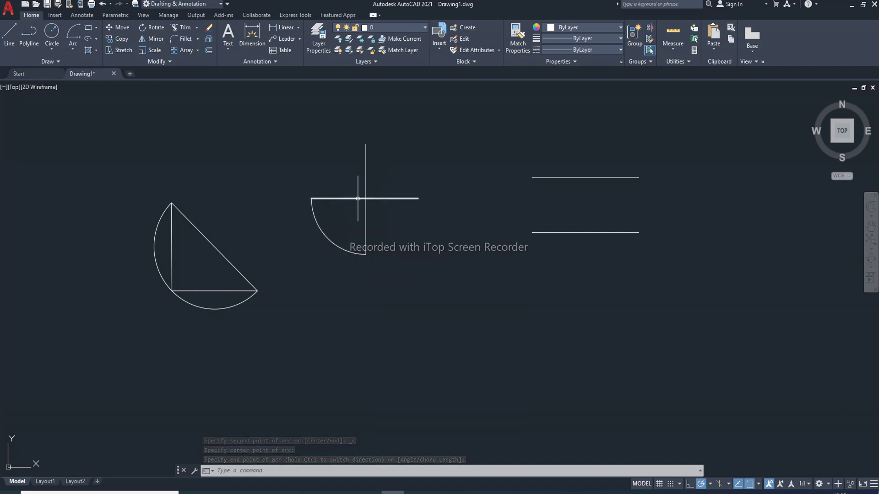
left_click(74, 52)
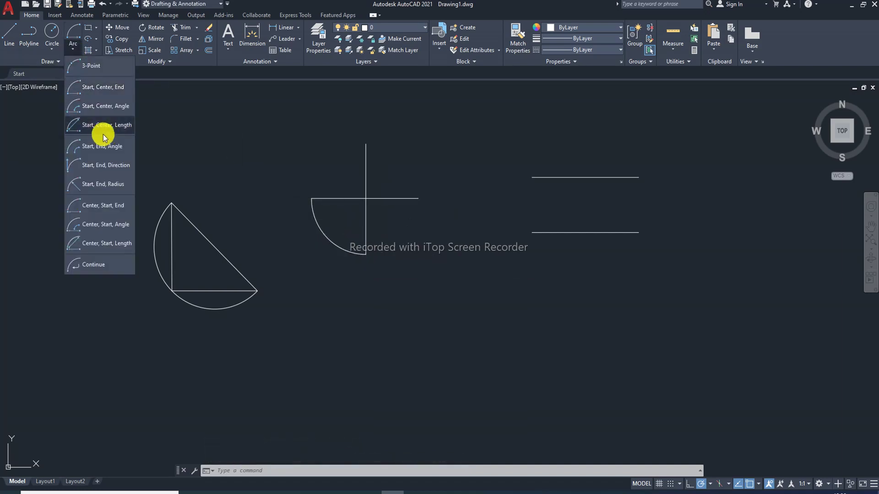
Step: Draw a 60° Start, Center, Angle arc from the vertical line's top, centred at the intersection
left_click(111, 110)
left_click(366, 143)
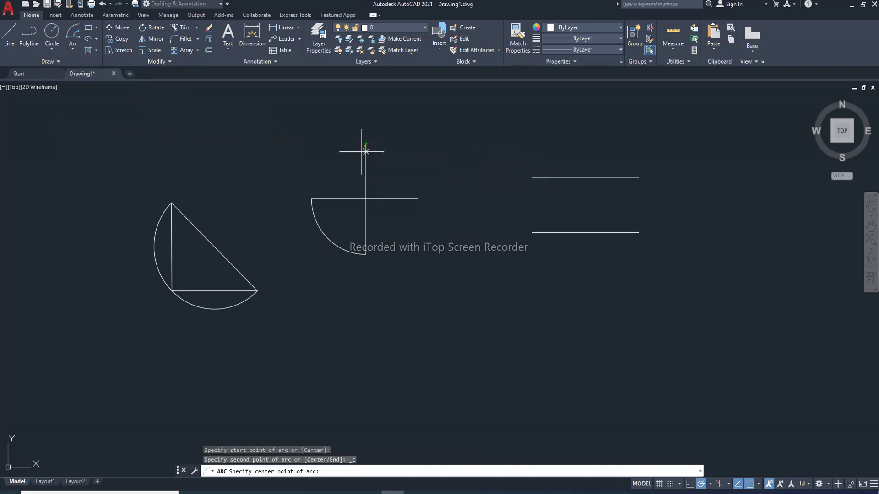
left_click(366, 198)
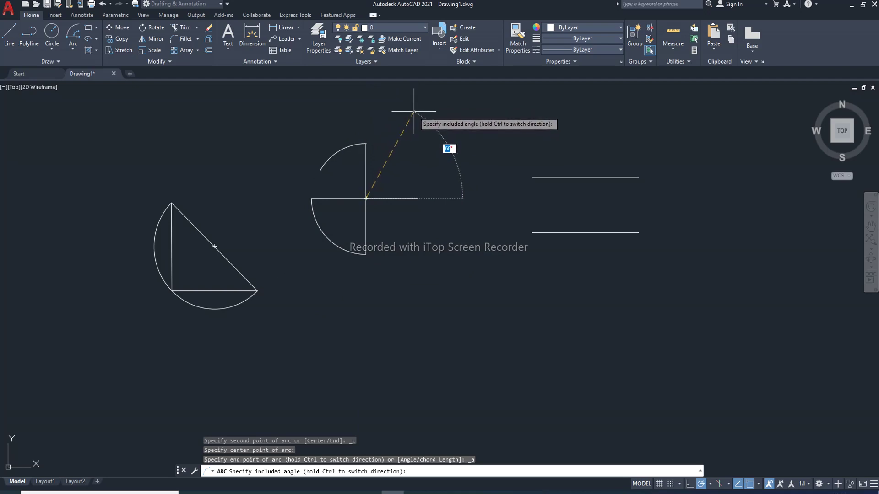
type("60")
key("Return")
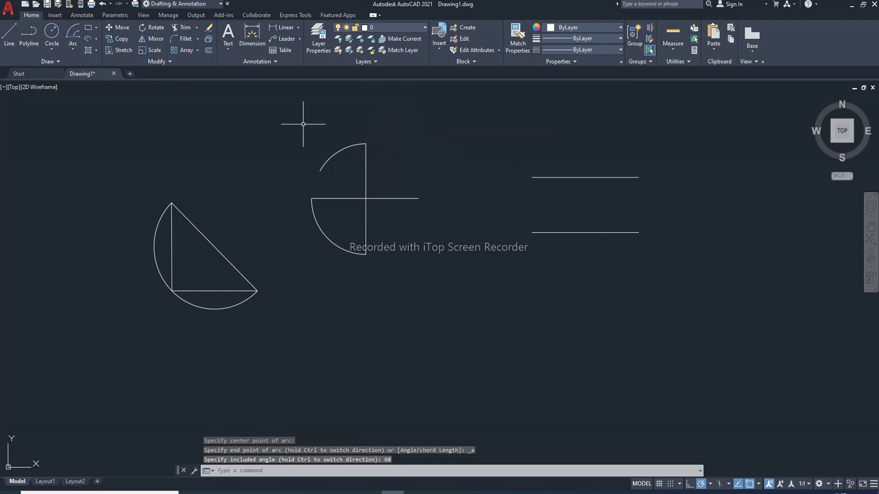
Step: Draw a Start, Center, Length arc from the vertical line's bottom to the horizontal line's right end
left_click(72, 51)
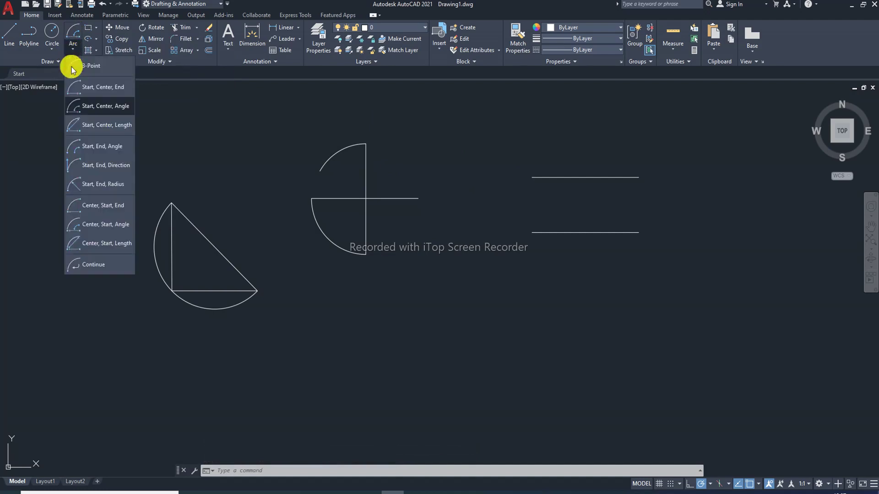
left_click(110, 125)
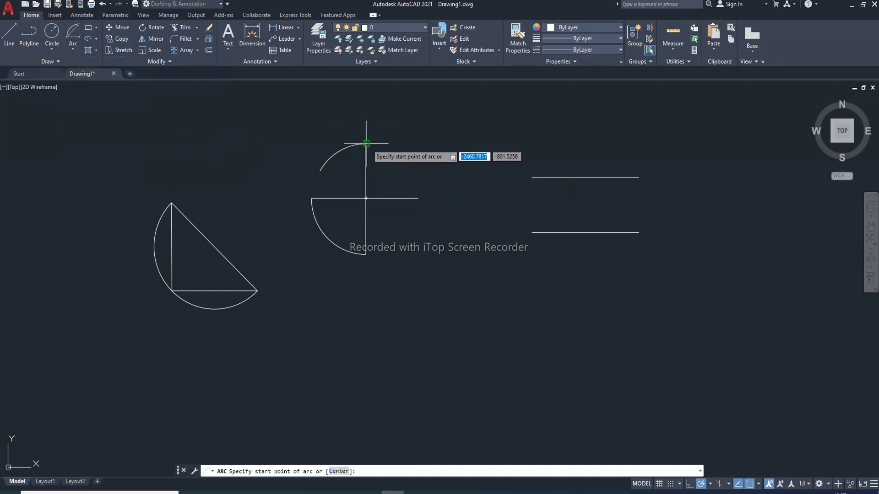
left_click(366, 144)
left_click(366, 198)
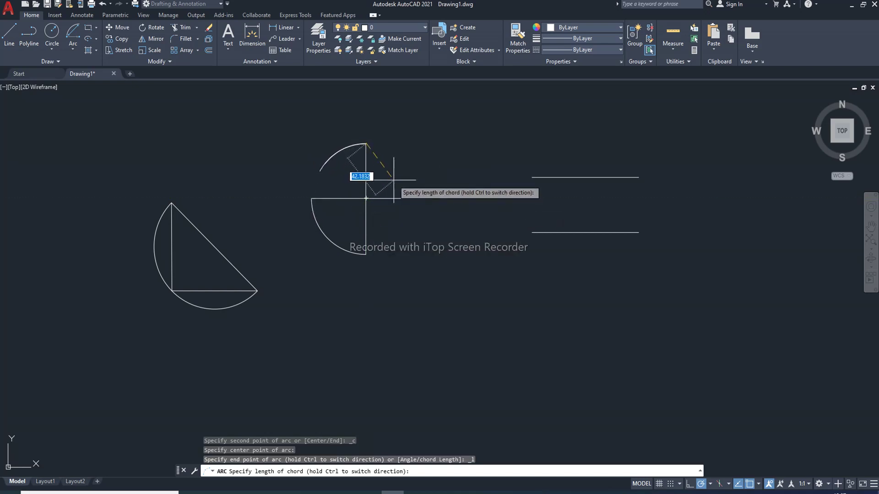
key("Escape")
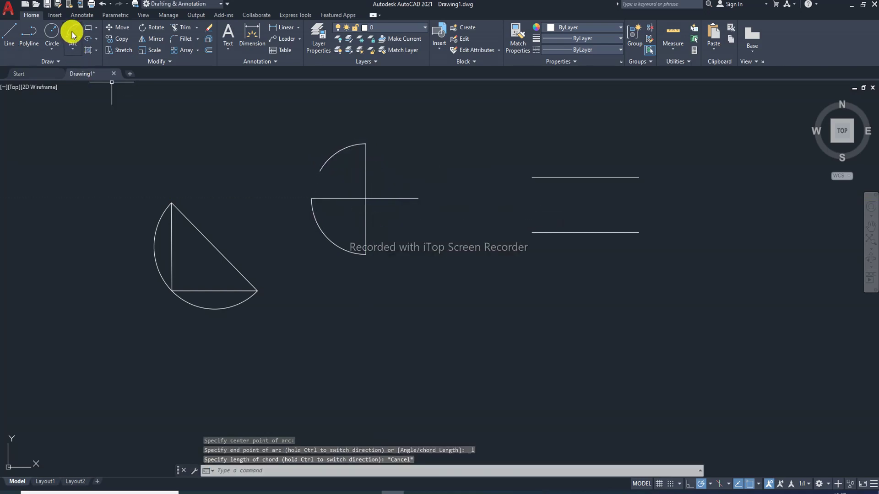
left_click(72, 36)
left_click(366, 254)
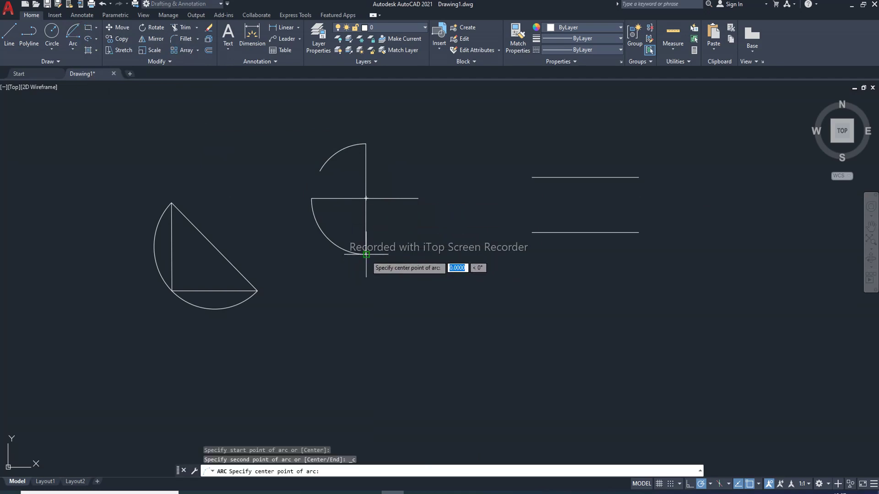
left_click(366, 198)
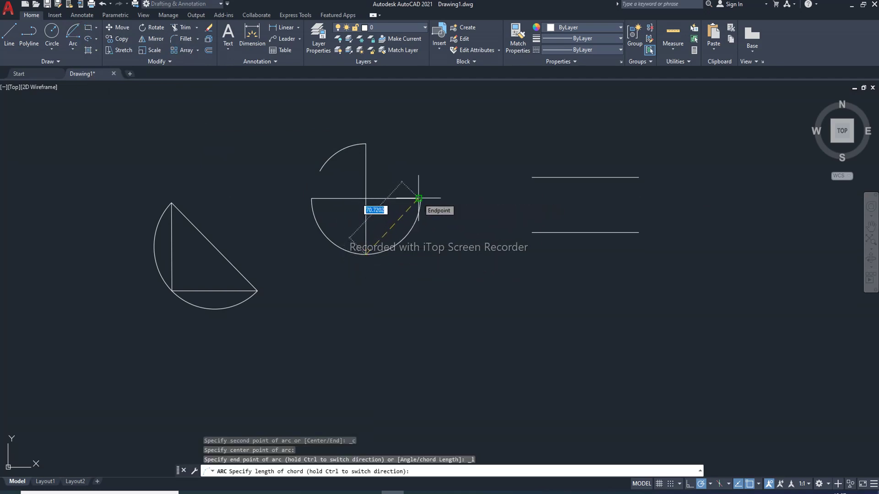
left_click(418, 198)
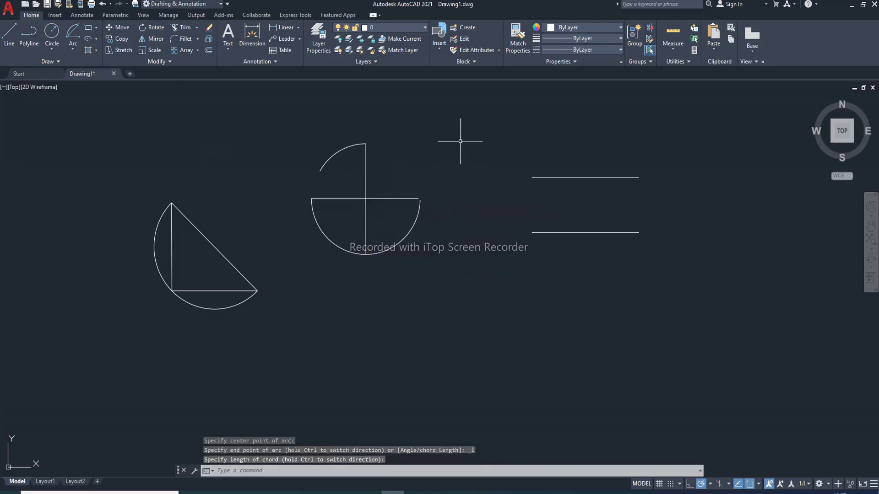
Step: Stretch the horizontal line's right end and snap the semicircle's end onto it
scroll(407, 201, "down", 3)
scroll(405, 204, "up", 3)
scroll(402, 205, "up", 8)
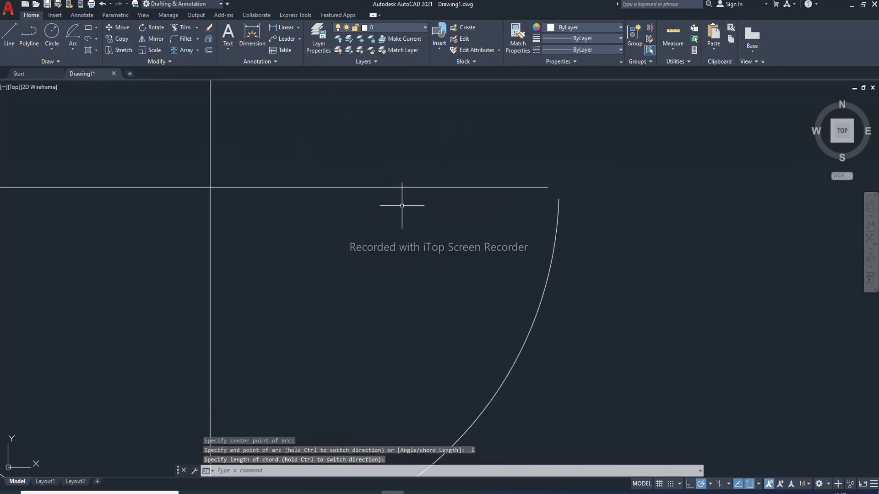
scroll(578, 198, "down", 8)
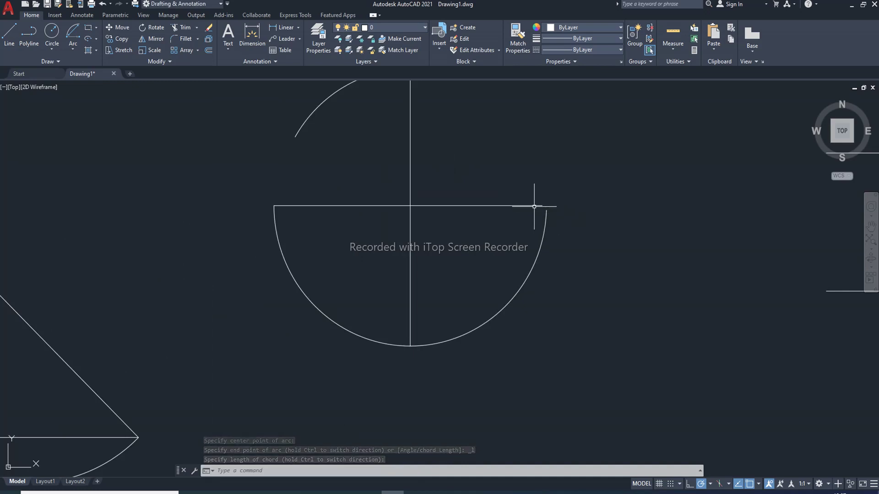
left_click(534, 206)
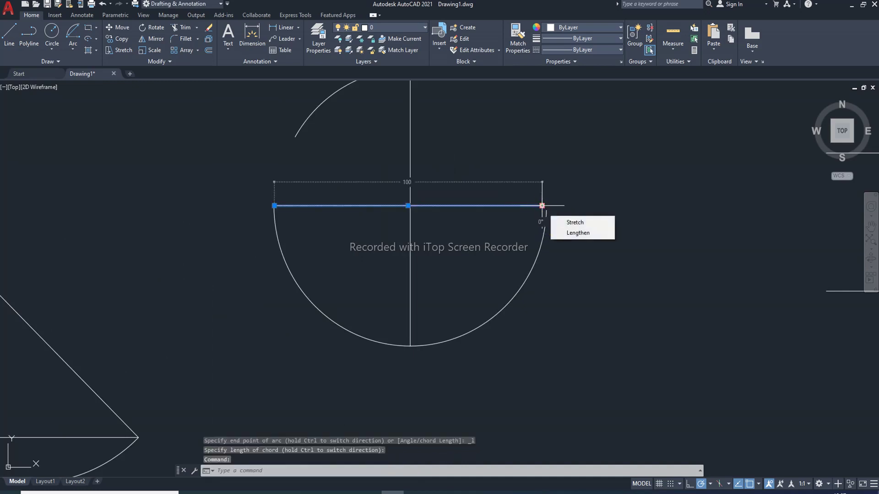
left_click(542, 206)
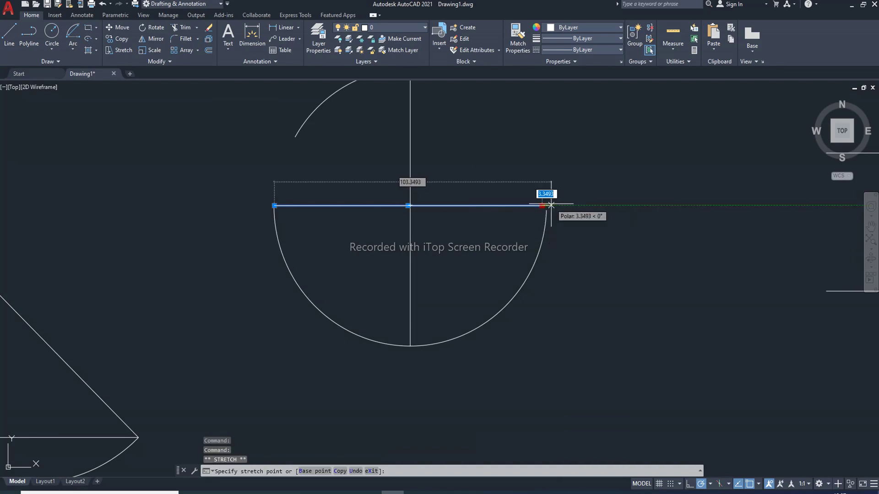
left_click(548, 205)
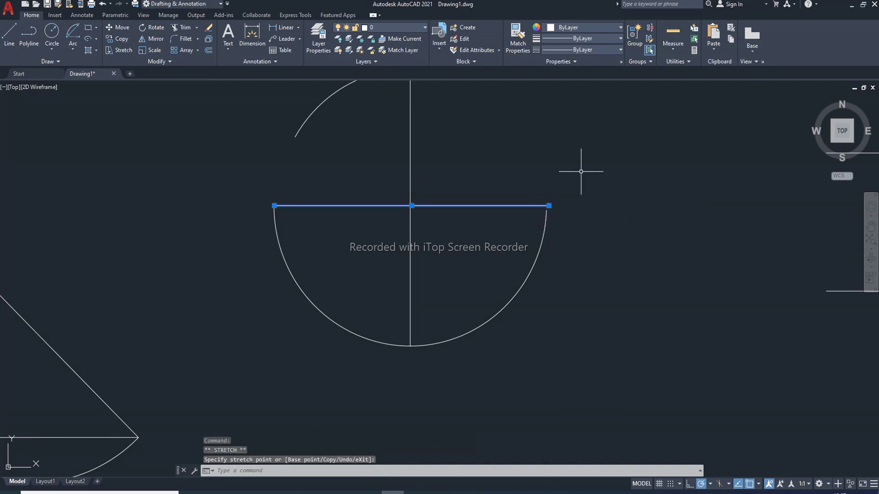
left_click(546, 217)
left_click(546, 210)
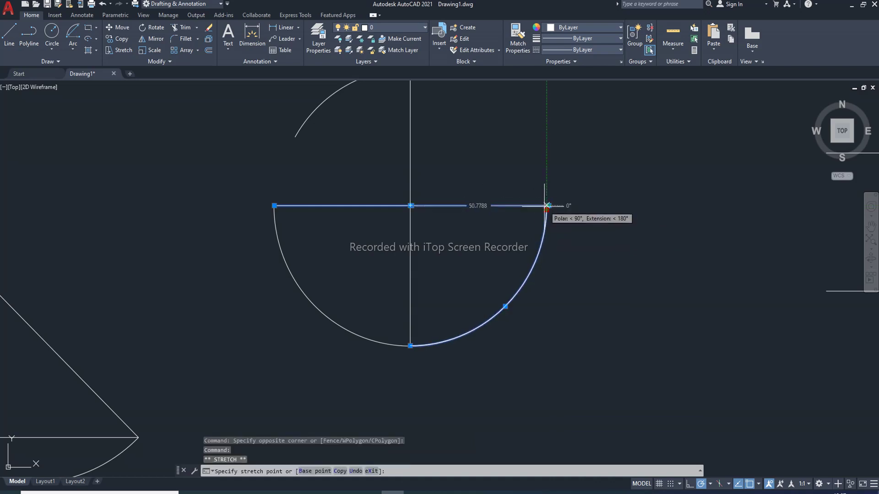
left_click(547, 205)
key("Escape")
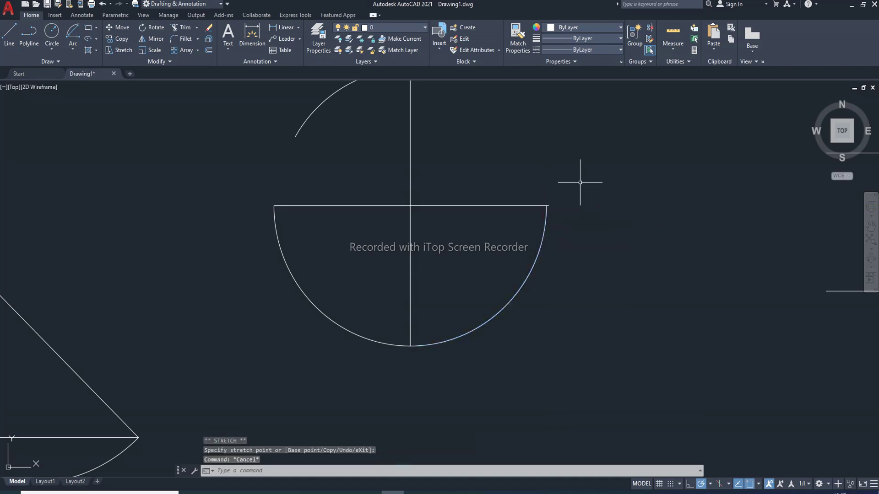
Step: Trim away the line piece overhanging past the semicircle
scroll(540, 191, "down", 4)
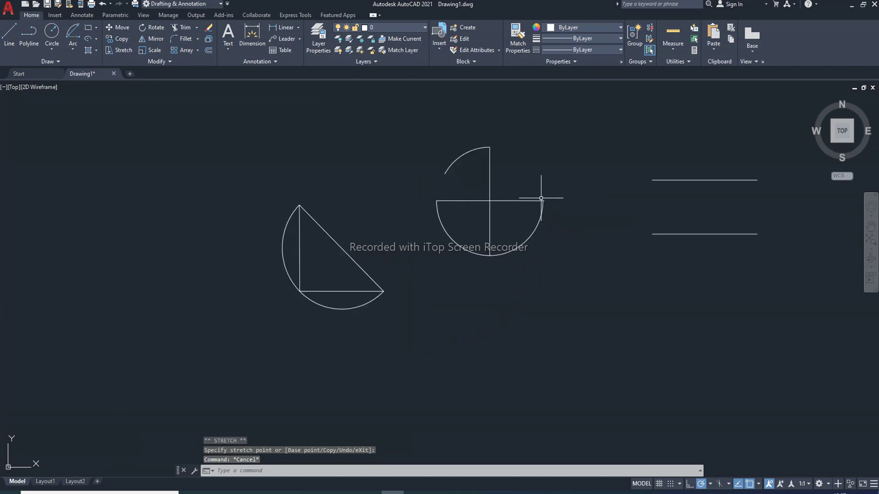
scroll(540, 199, "up", 5)
scroll(540, 206, "up", 5)
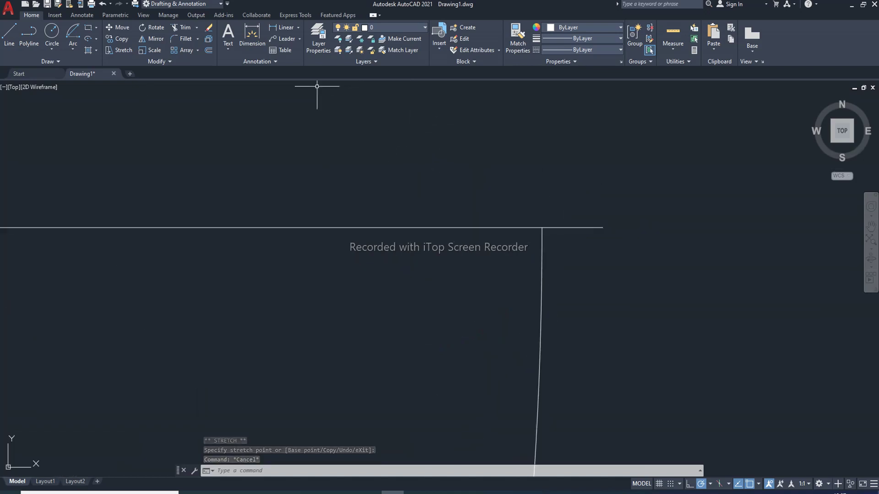
left_click(185, 28)
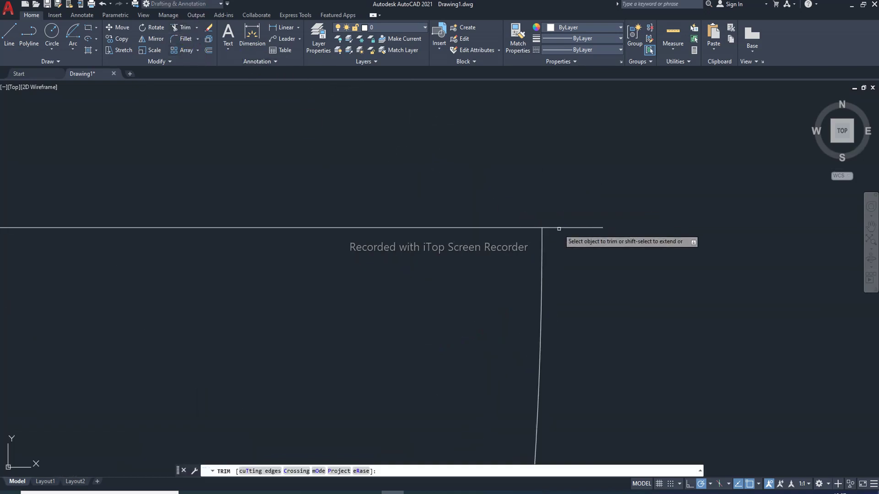
left_click(578, 227)
scroll(481, 220, "down", 1)
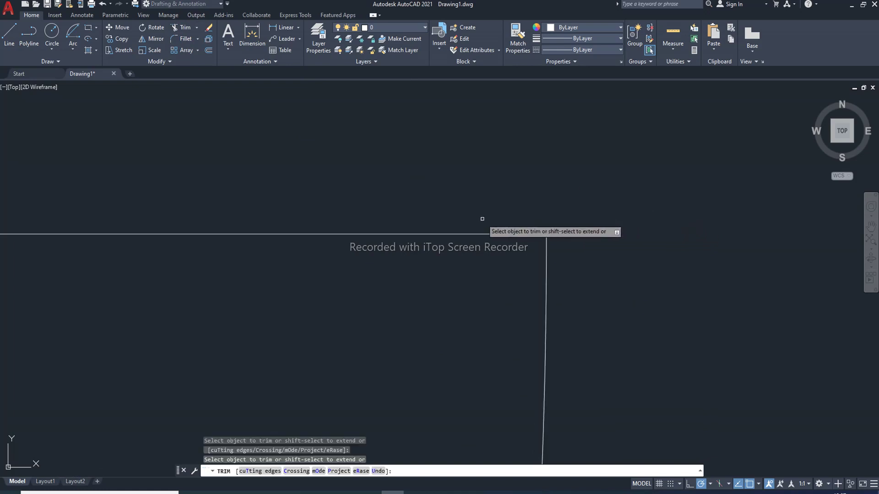
scroll(471, 221, "down", 1)
scroll(374, 224, "down", 3)
scroll(374, 224, "down", 2)
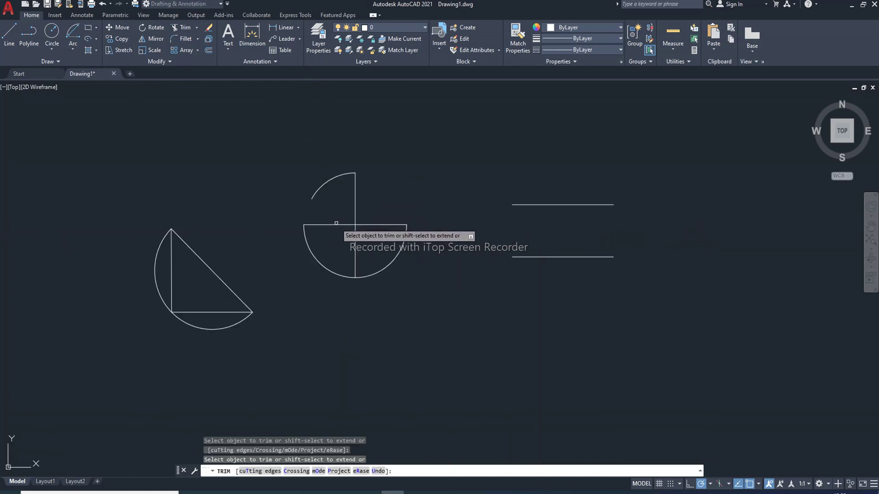
right_click(391, 170)
left_click(415, 179)
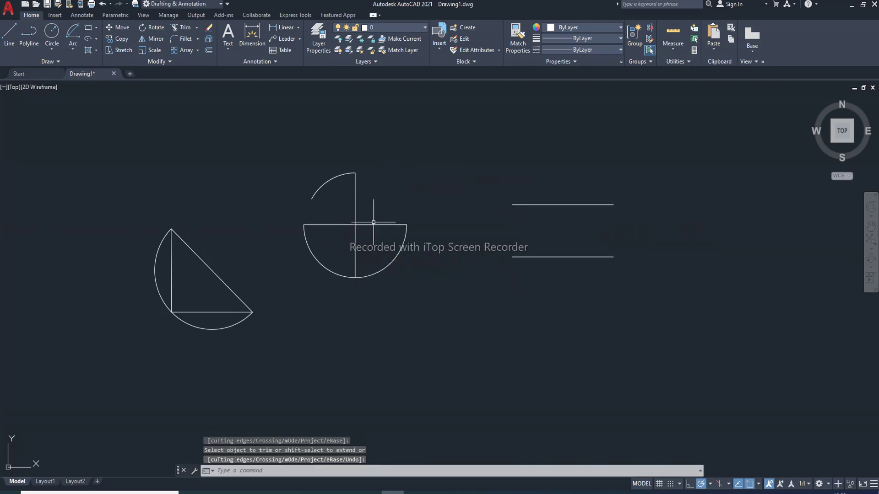
scroll(357, 223, "down", 2)
scroll(357, 223, "up", 2)
scroll(357, 223, "up", 1)
scroll(356, 223, "up", 1)
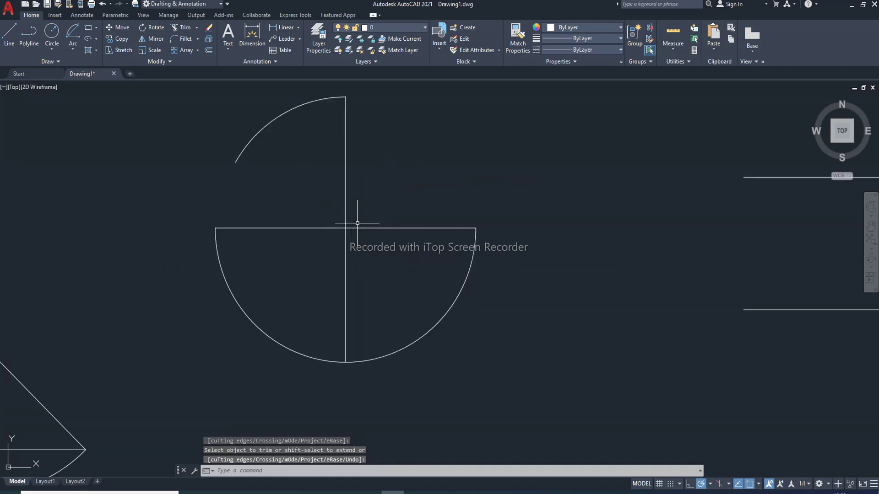
scroll(358, 222, "down", 1)
scroll(357, 221, "down", 1)
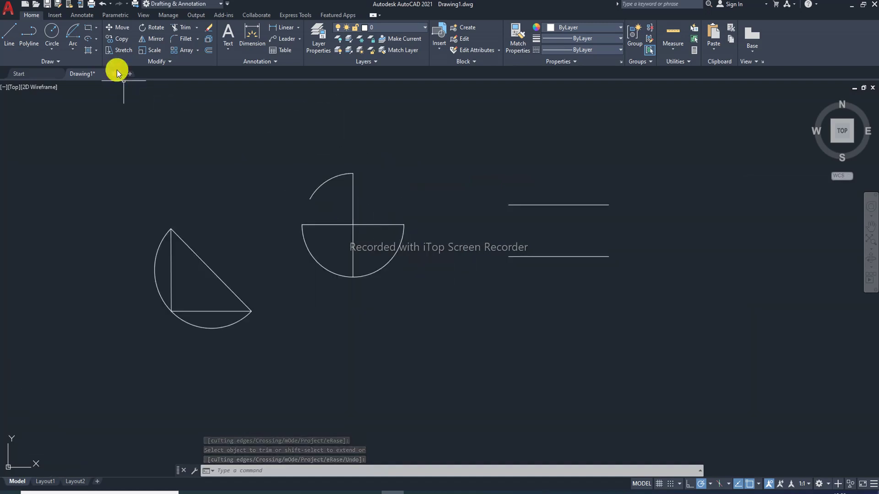
left_click(71, 49)
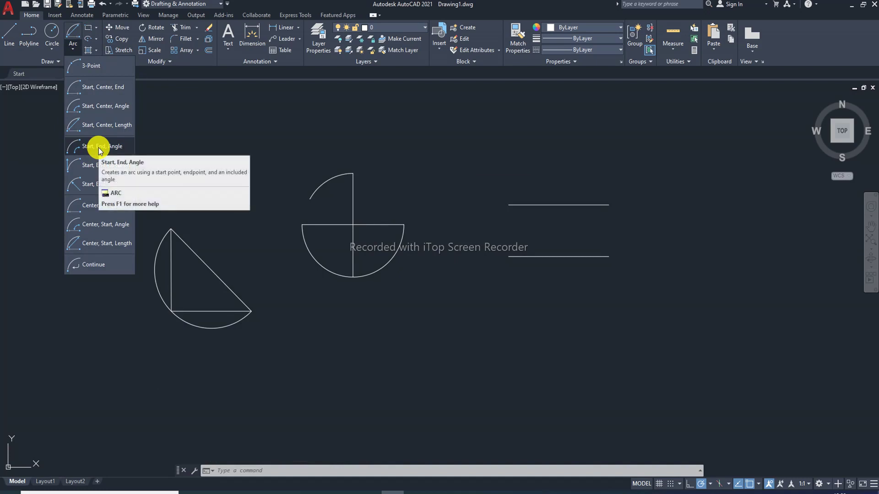
mouse_move(99, 146)
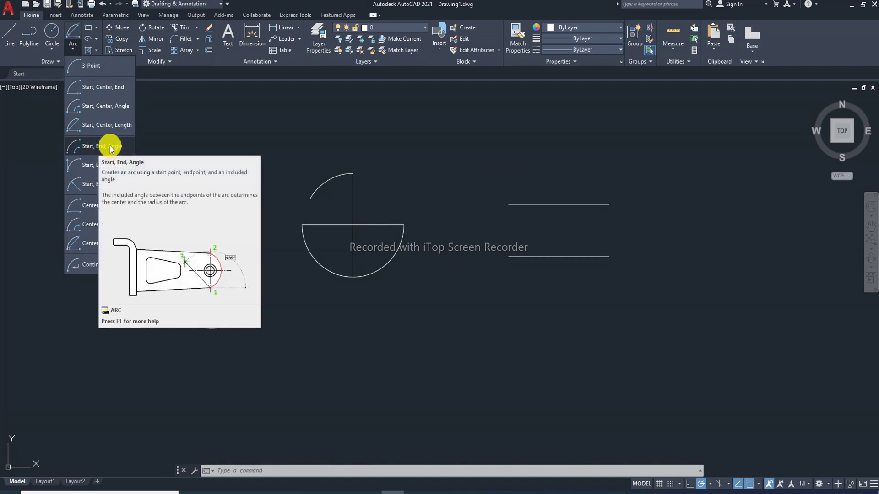
Step: Draw a 175° Start, End, Angle arc from the upper to the lower line's right end
left_click(110, 145)
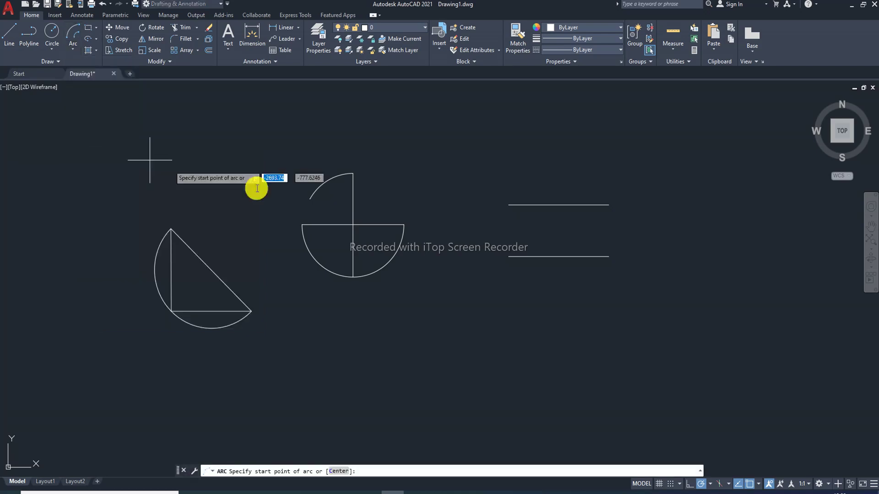
left_click(608, 204)
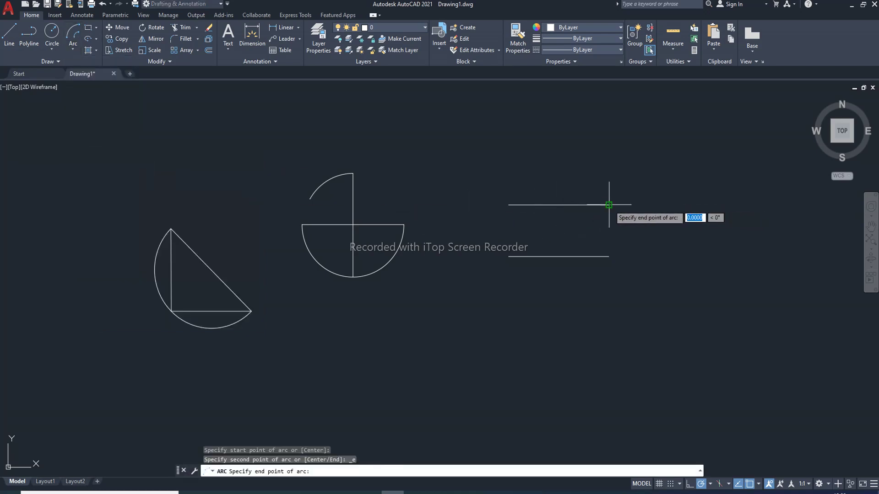
left_click(609, 256)
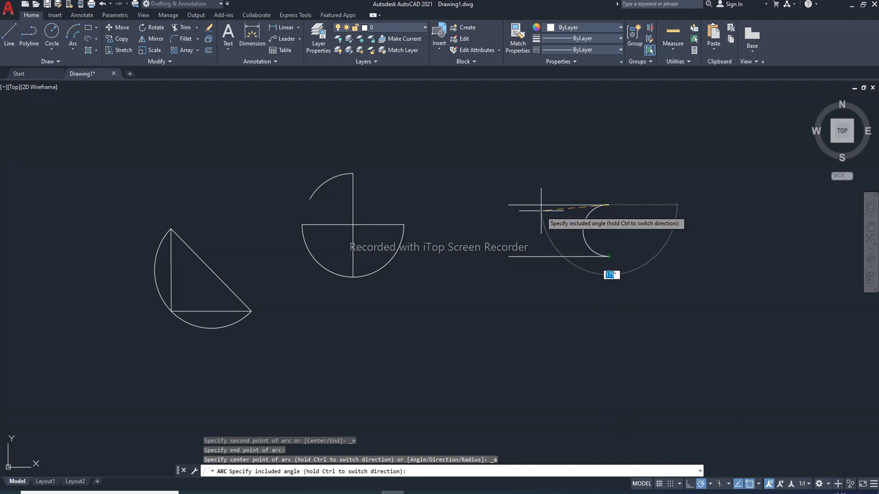
type("17")
key("Return")
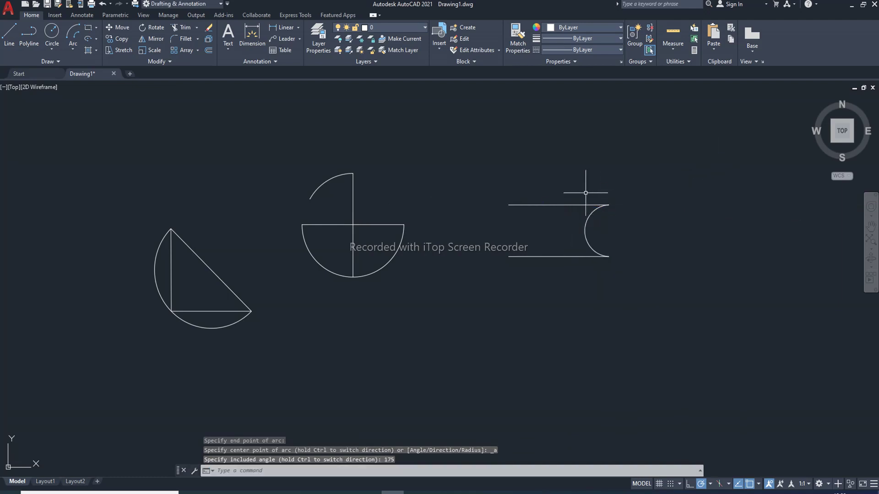
Step: Join the parallel lines' left ends with a Start, End, Direction arc using a 180° direction
left_click(74, 46)
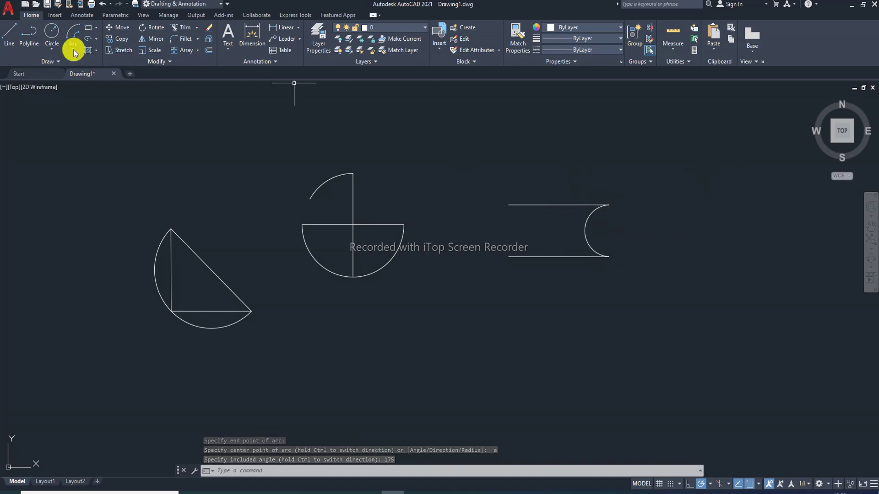
left_click(73, 51)
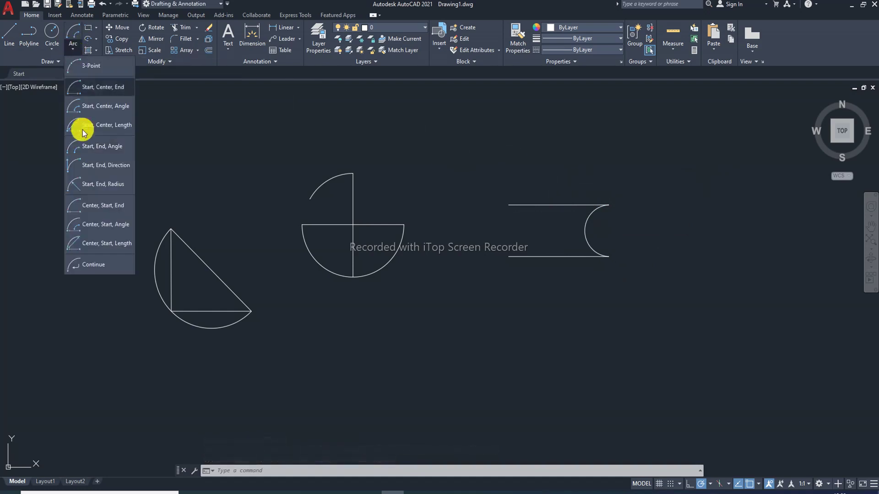
left_click(111, 166)
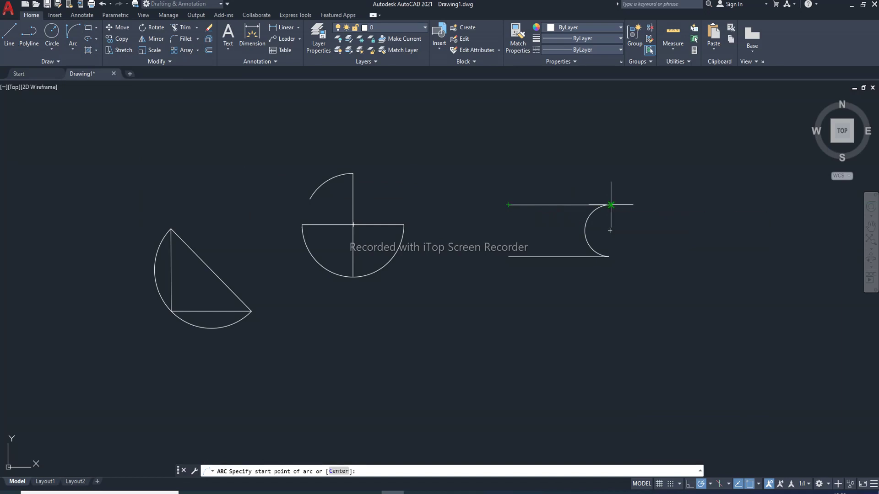
left_click(609, 204)
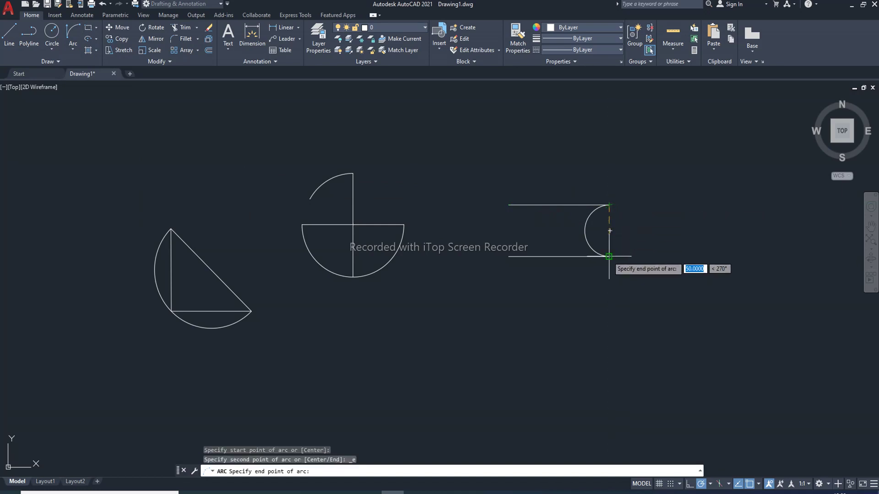
key("Escape")
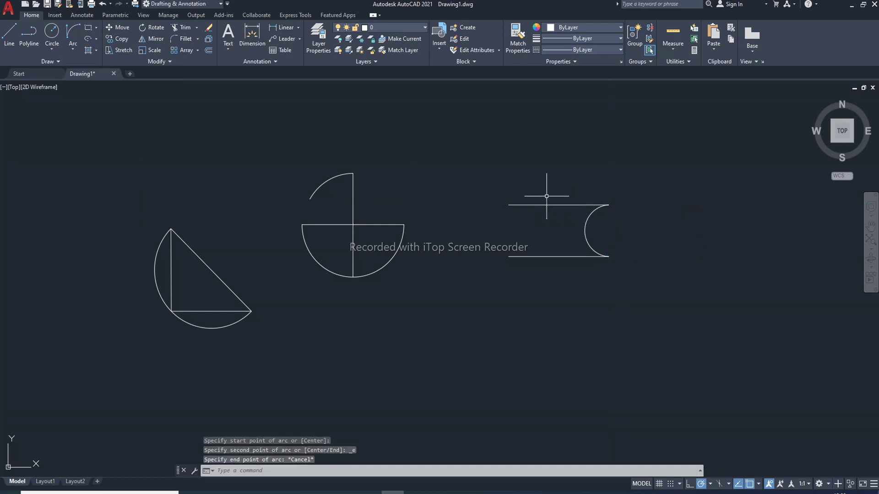
left_click(70, 33)
left_click(508, 205)
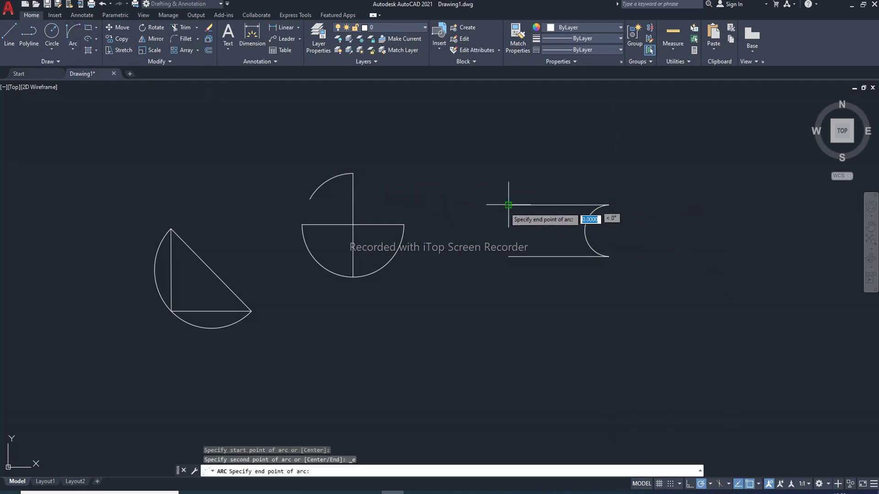
left_click(508, 256)
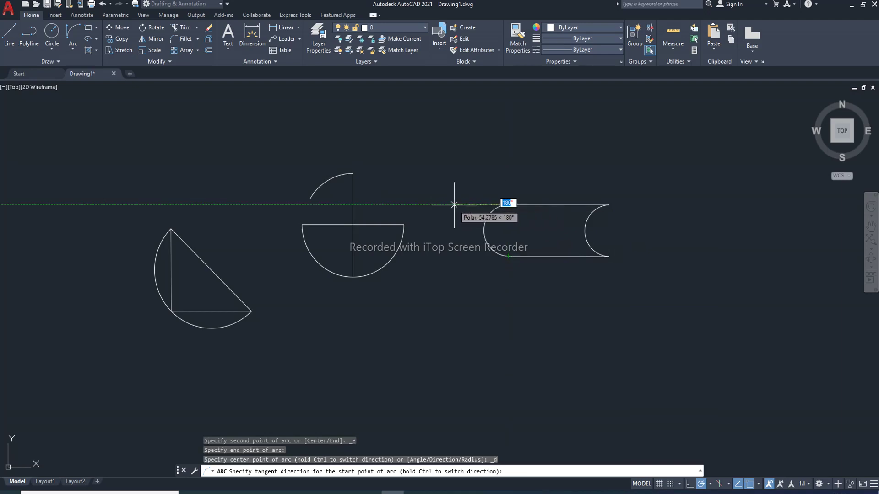
type("18")
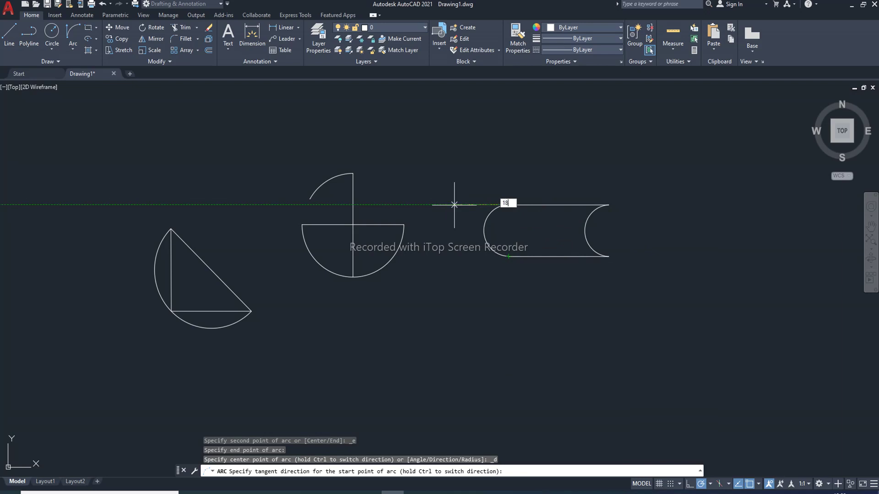
type("0")
key("Return")
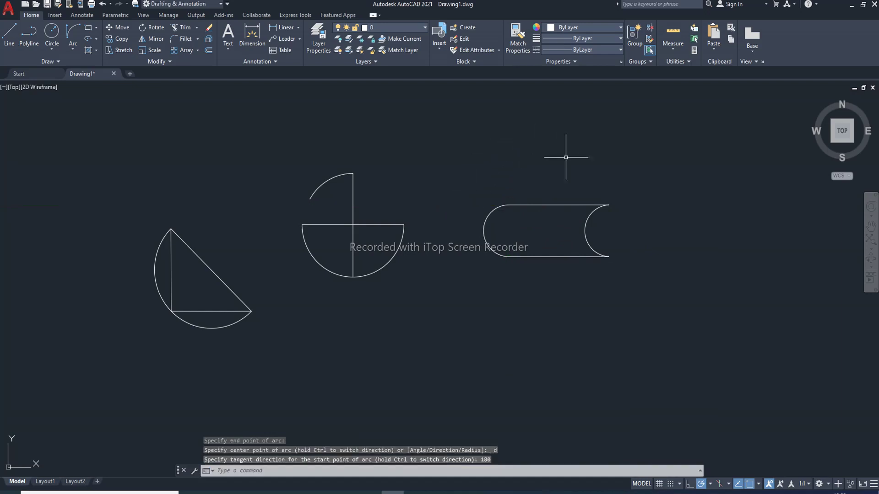
scroll(494, 195, "down", 3)
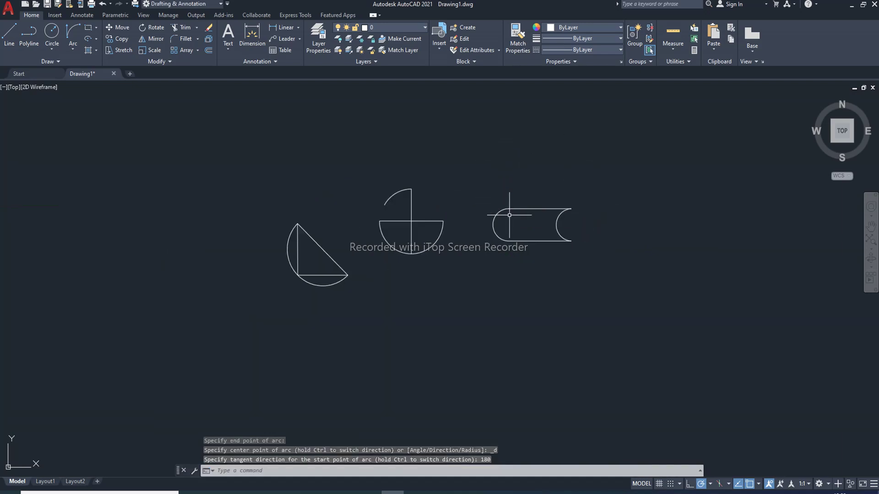
scroll(510, 208, "up", 5)
scroll(509, 214, "down", 2)
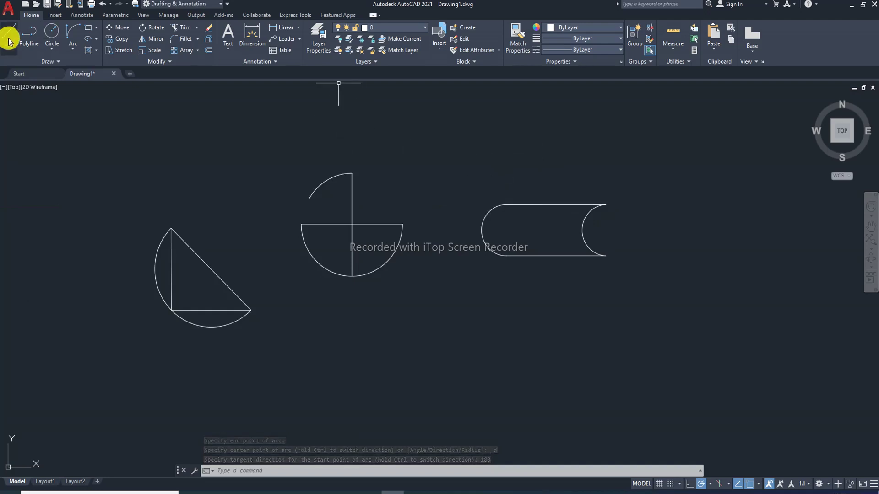
Step: Draw a new horizontal line at the upper right of the drawing
key("l")
key("Return")
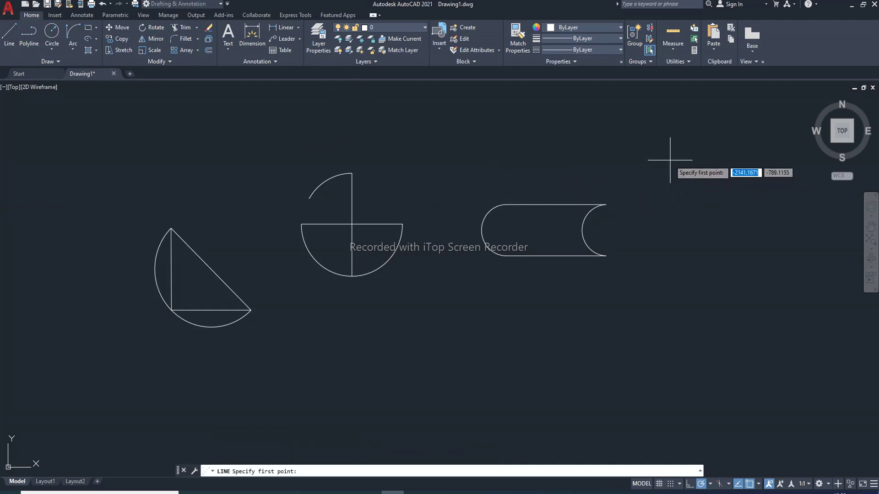
left_click(638, 149)
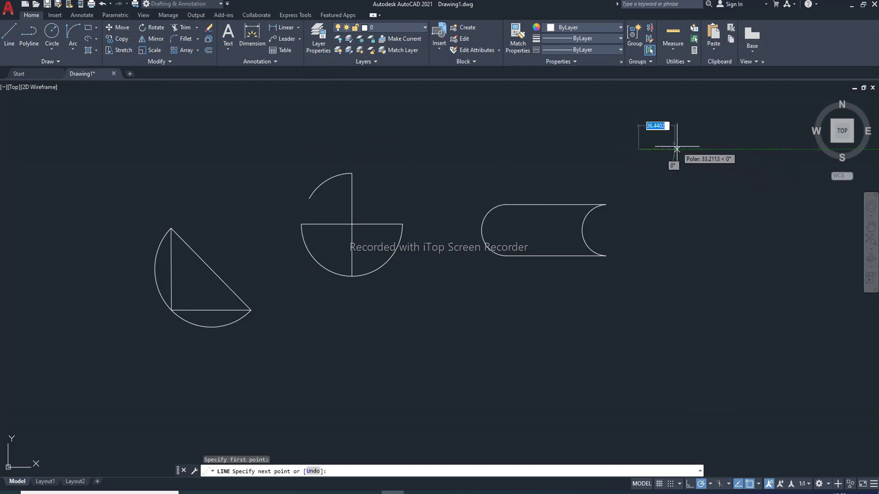
left_click(754, 148)
right_click(750, 179)
left_click(765, 185)
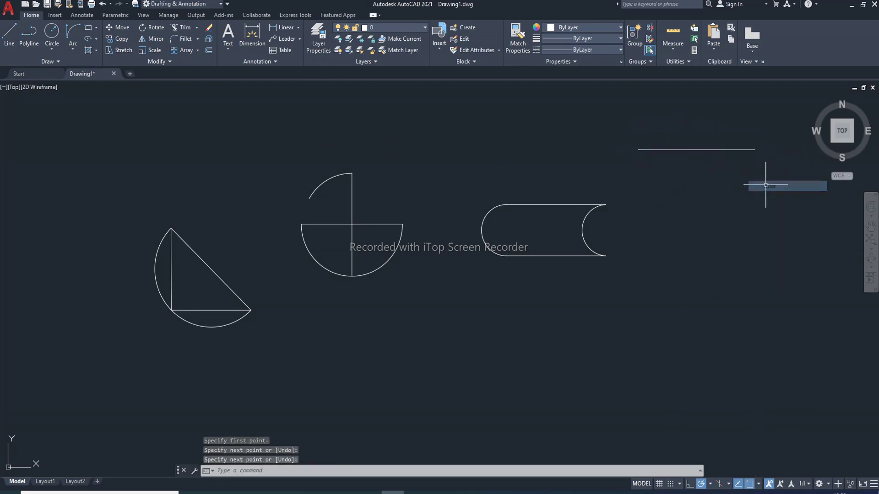
Step: Offset the new line 60 units downward to create a parallel copy
left_click(208, 51)
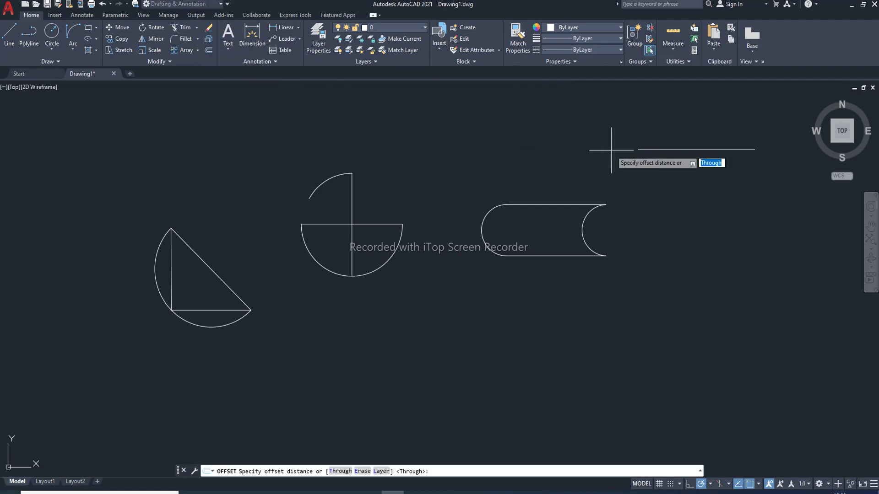
left_click(705, 150)
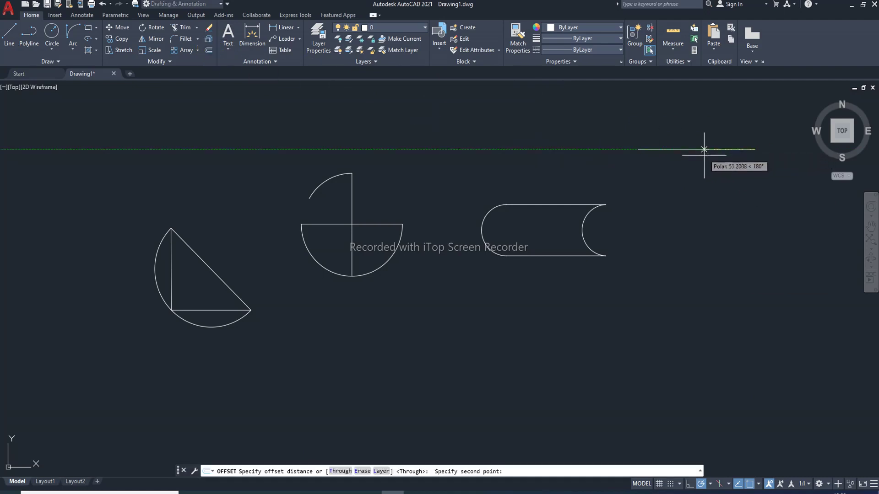
left_click(638, 149)
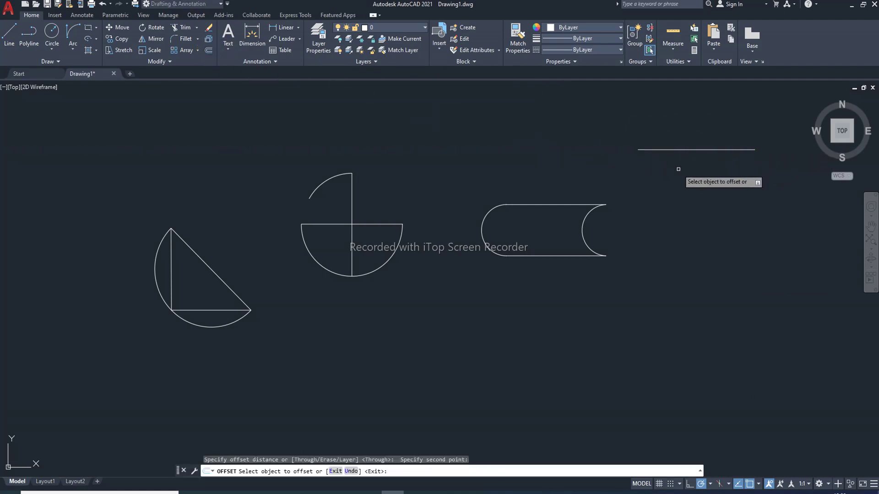
left_click(701, 149)
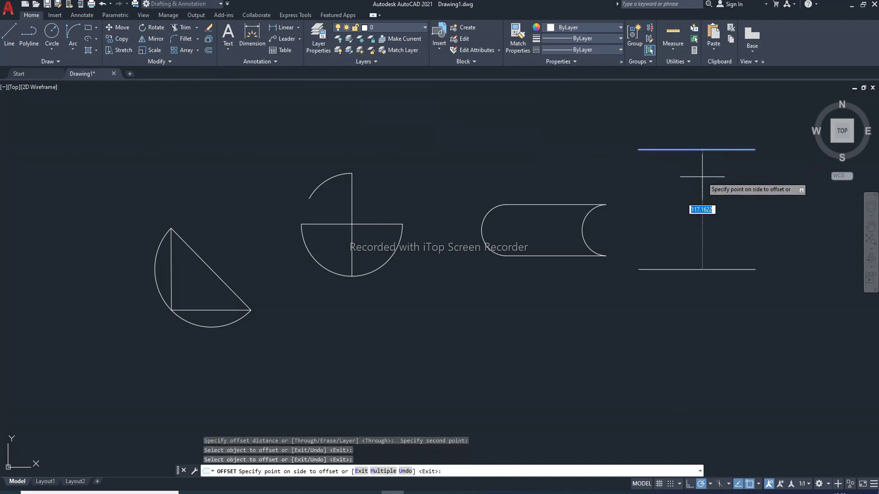
type("60")
key("Return")
right_click(589, 134)
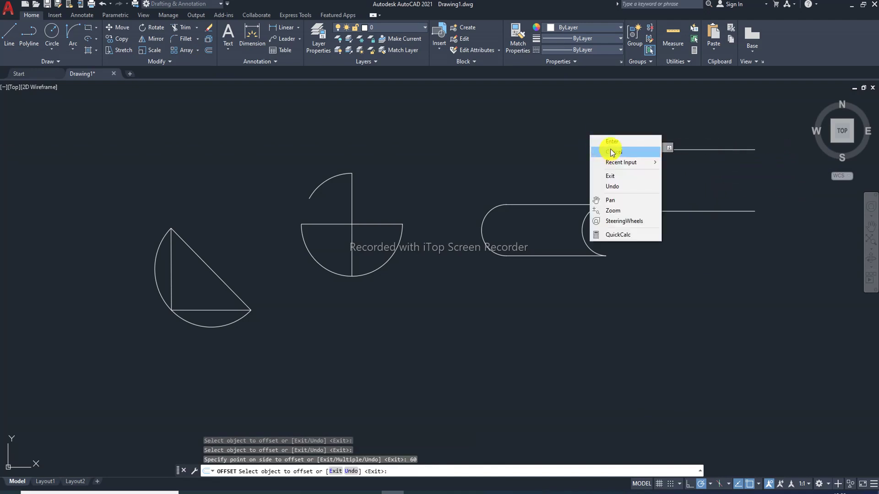
left_click(610, 143)
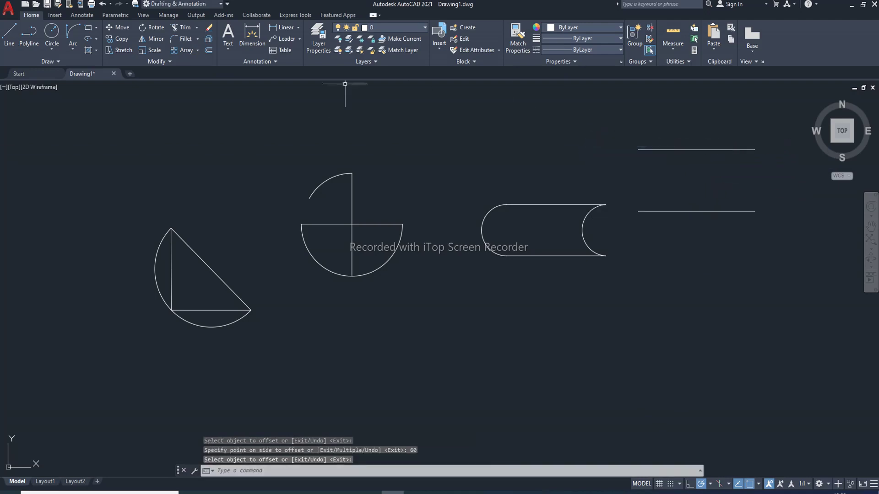
Step: Join the two parallel lines' right ends with a Start, End, Radius arc of radius 40
left_click(73, 51)
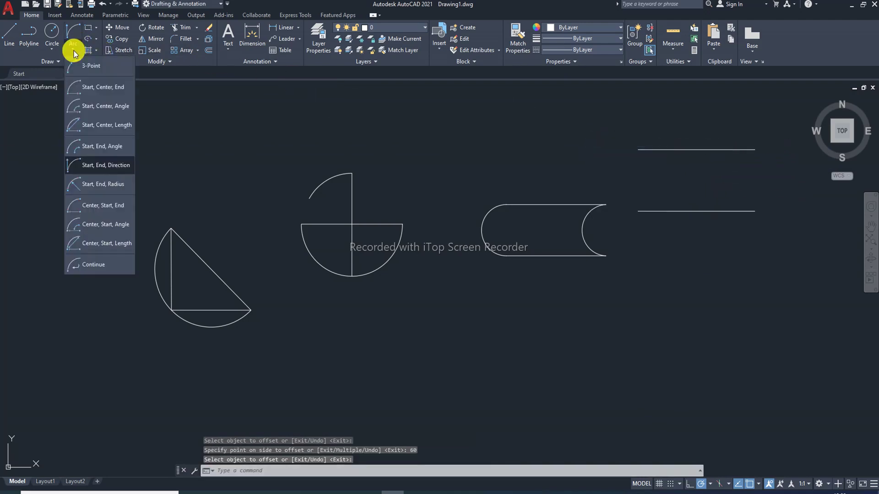
left_click(100, 183)
left_click(754, 150)
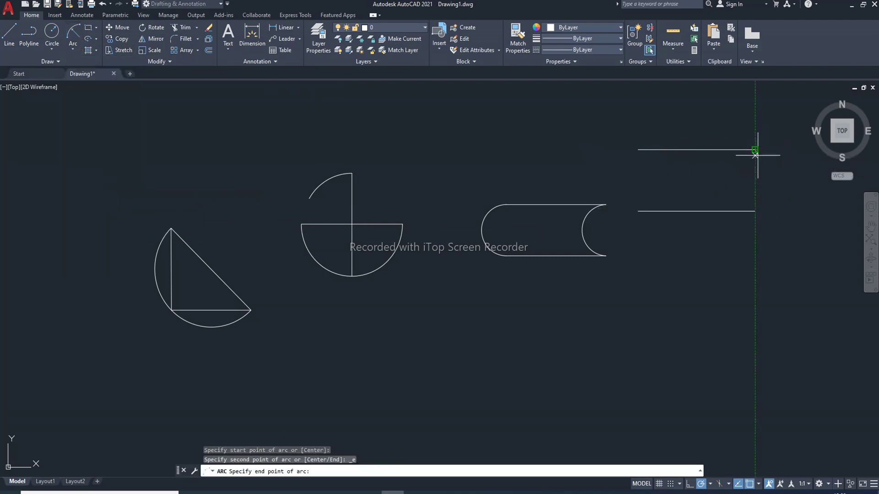
left_click(754, 211)
type("4")
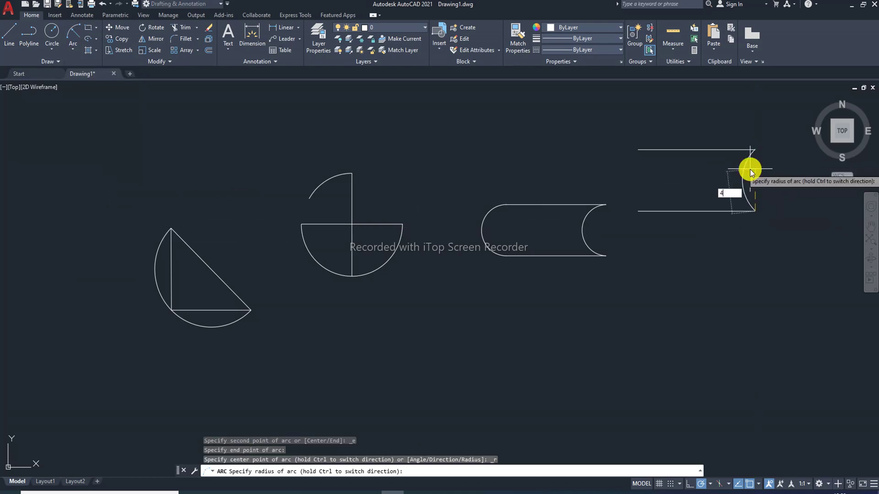
type("0")
key("Return")
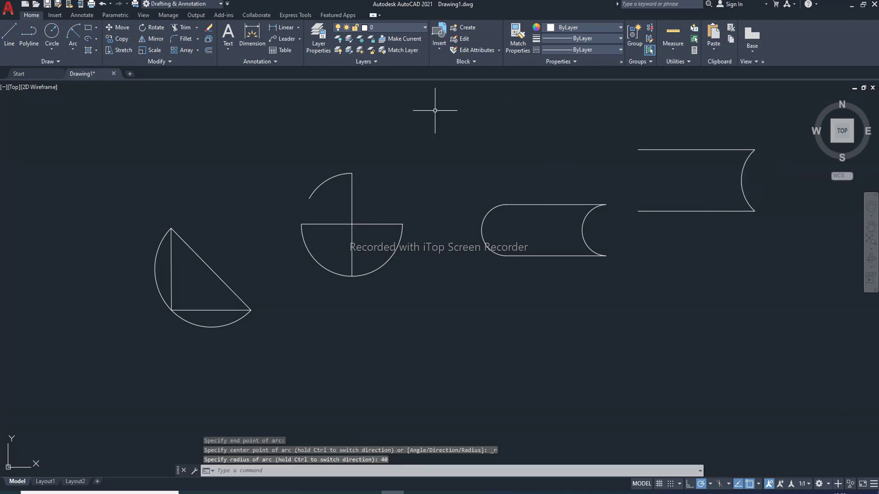
left_click(76, 51)
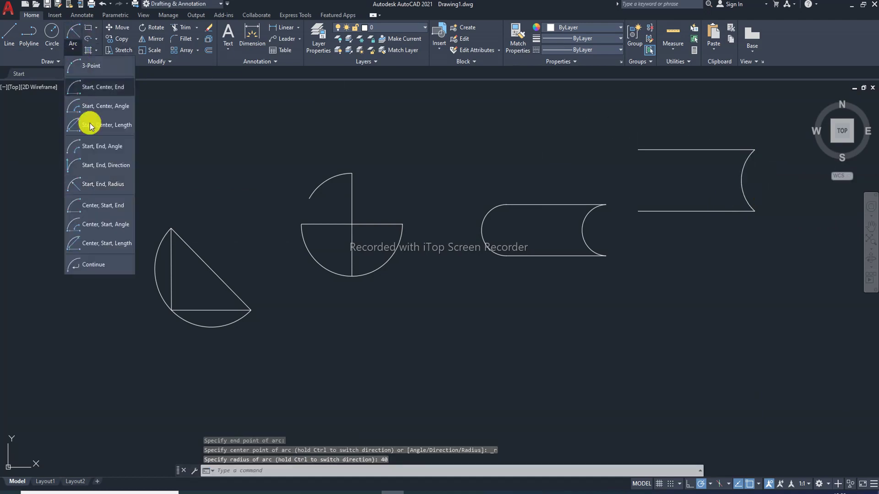
Step: Abandon the attempted Center, Start, End arc
left_click(103, 205)
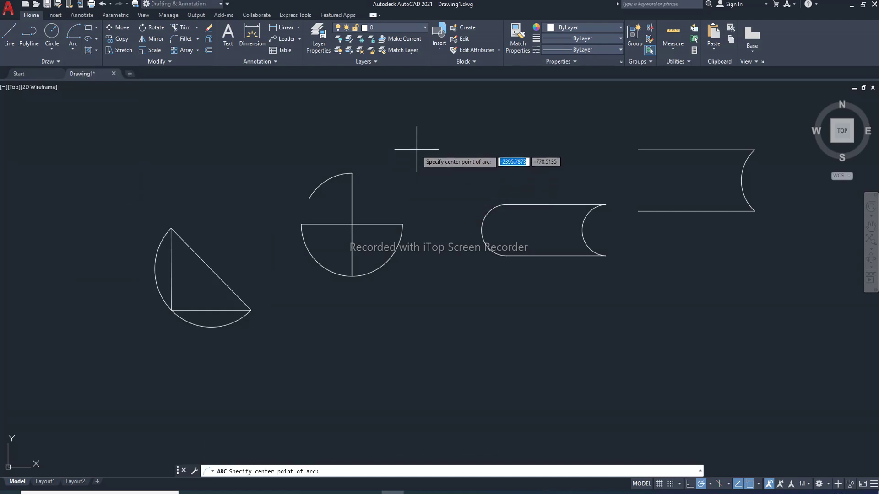
key("Return")
key("Return")
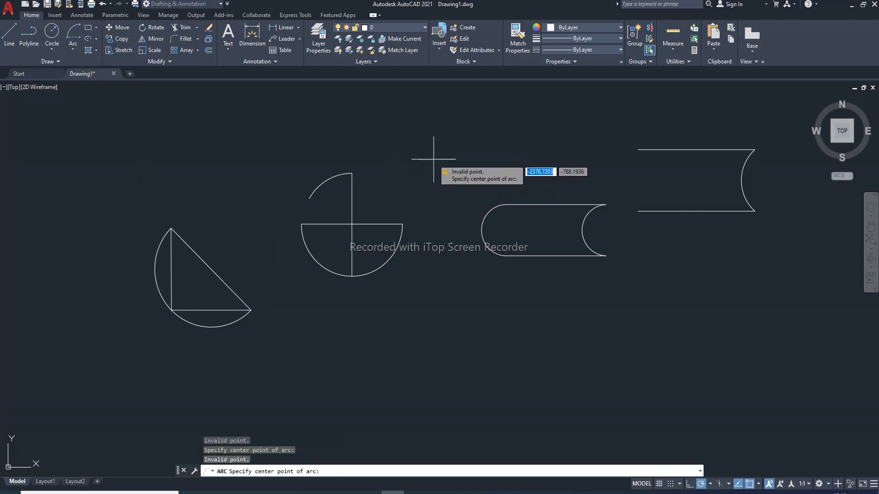
key("Escape")
scroll(461, 183, "up", 2)
scroll(462, 187, "down", 4)
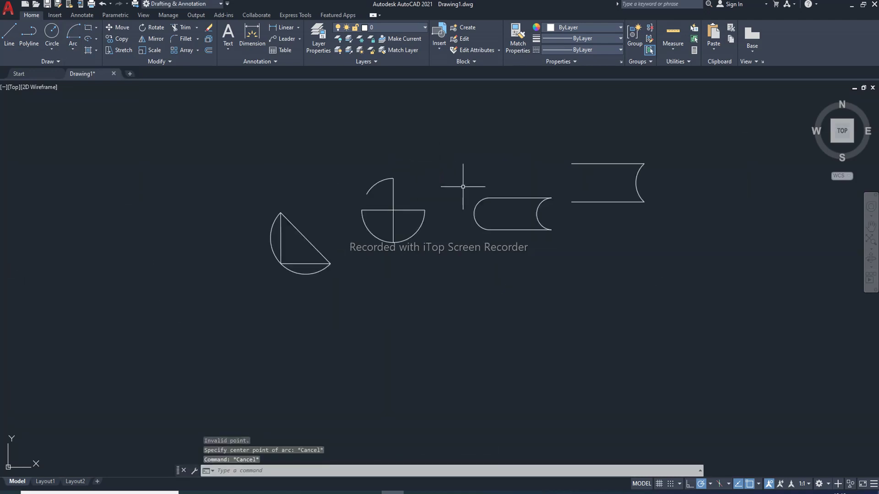
scroll(435, 137, "up", 2)
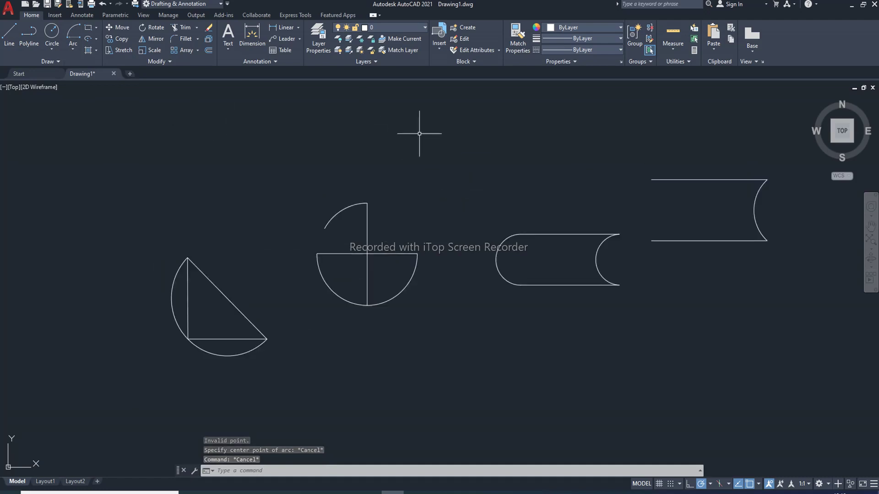
scroll(419, 134, "down", 2)
Step: Draw a 100-unit vertical line on the left side of the drawing
left_click(6, 36)
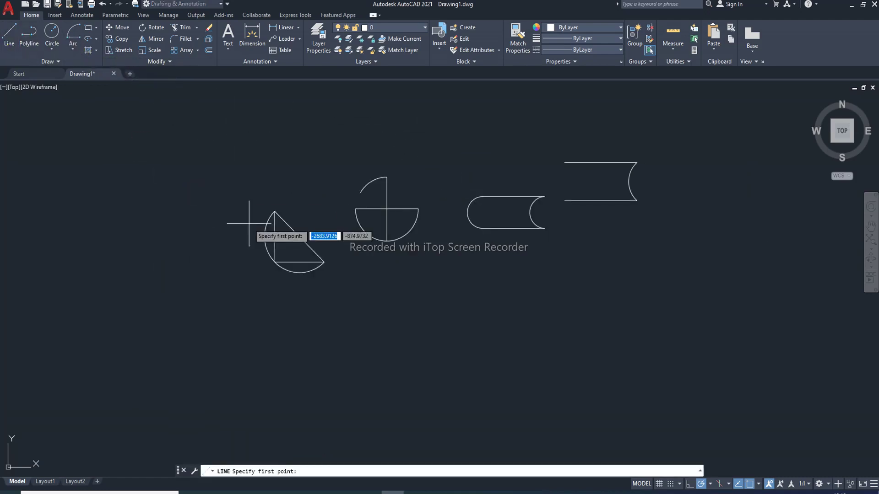
left_click(105, 198)
type("1")
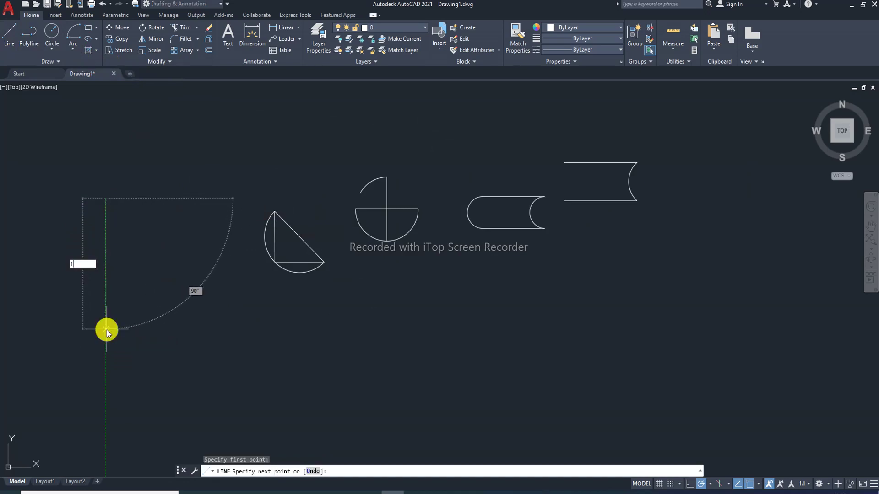
type("00")
key("Return")
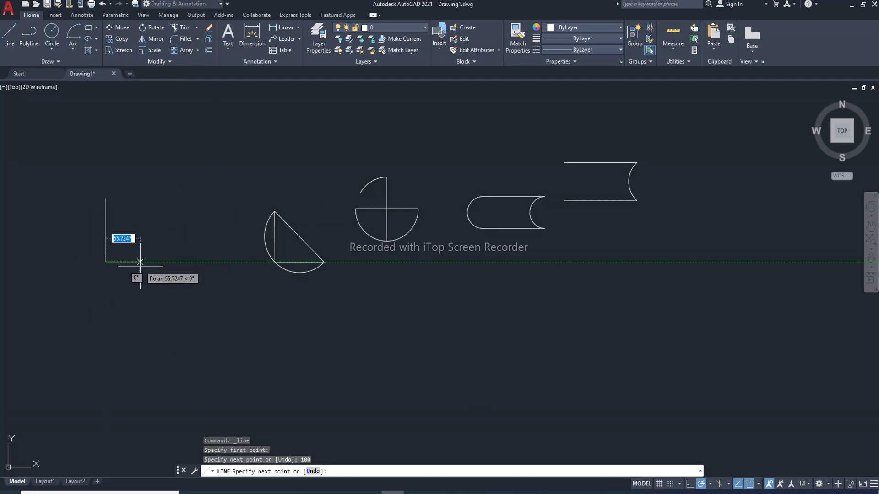
key("Escape")
Step: Draw a 100-unit horizontal line crossing the vertical line
left_click(9, 34)
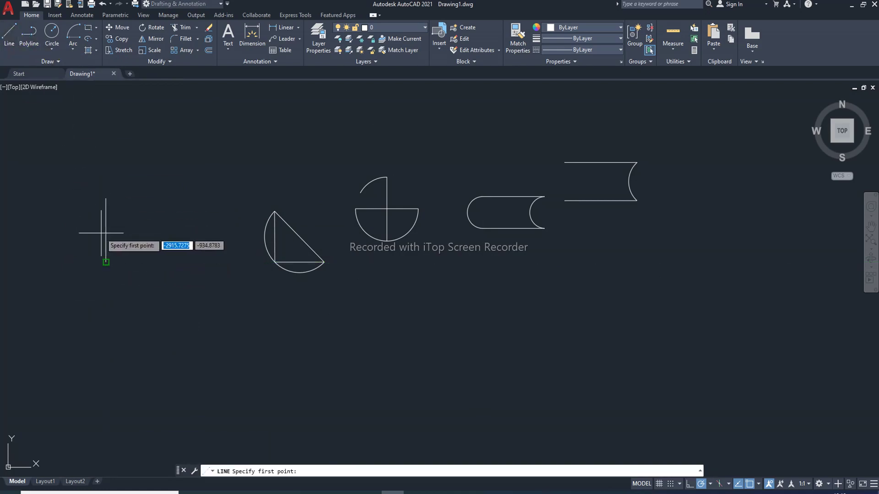
left_click(68, 230)
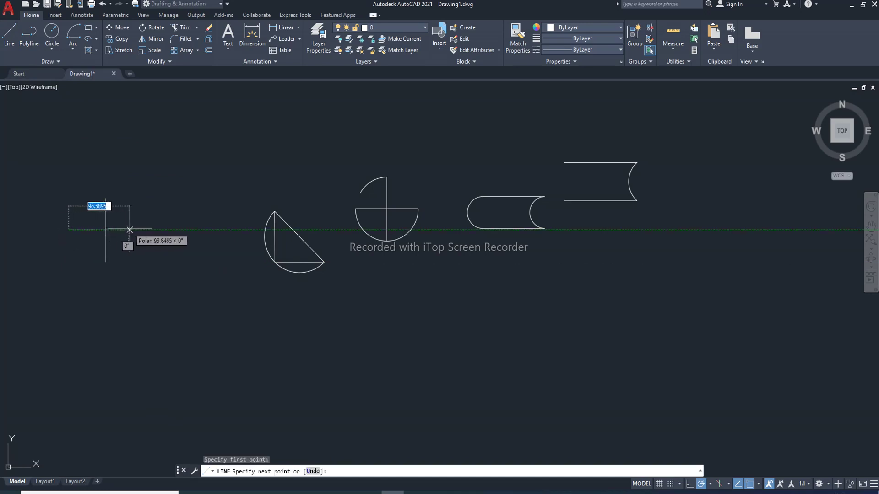
type("100")
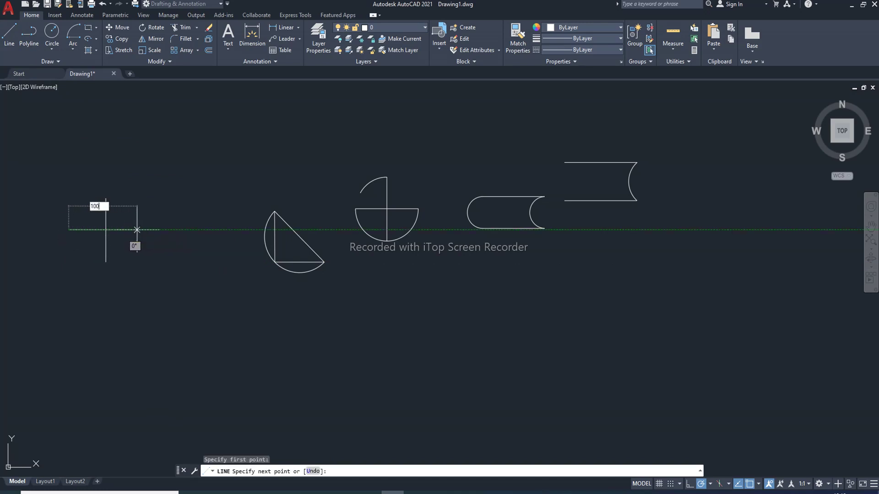
key("Return")
right_click(179, 198)
left_click(192, 202)
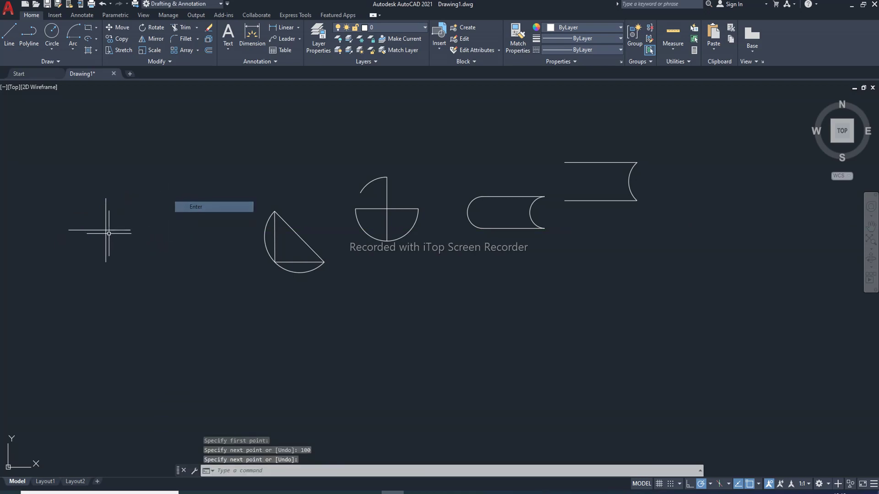
scroll(98, 229, "down", 2)
scroll(102, 233, "up", 2)
scroll(104, 234, "up", 2)
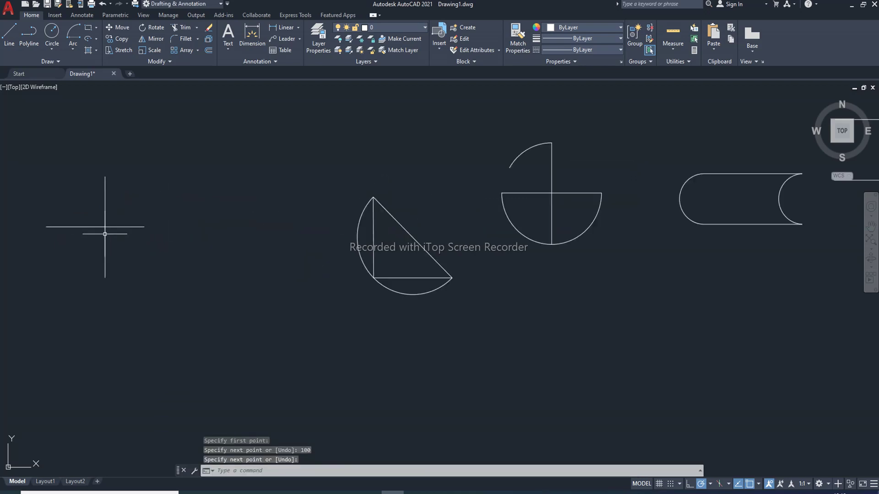
Step: Grip-stretch the horizontal line's right end slightly further right
left_click(133, 226)
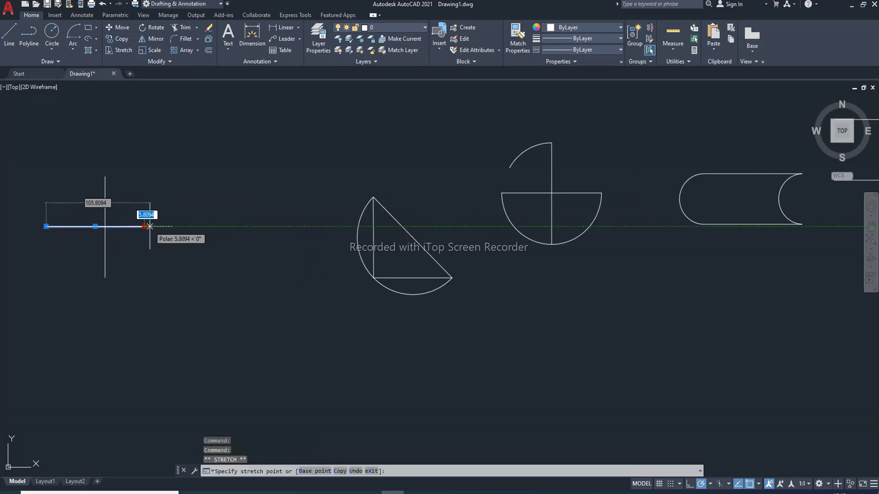
left_click(156, 227)
key("Escape")
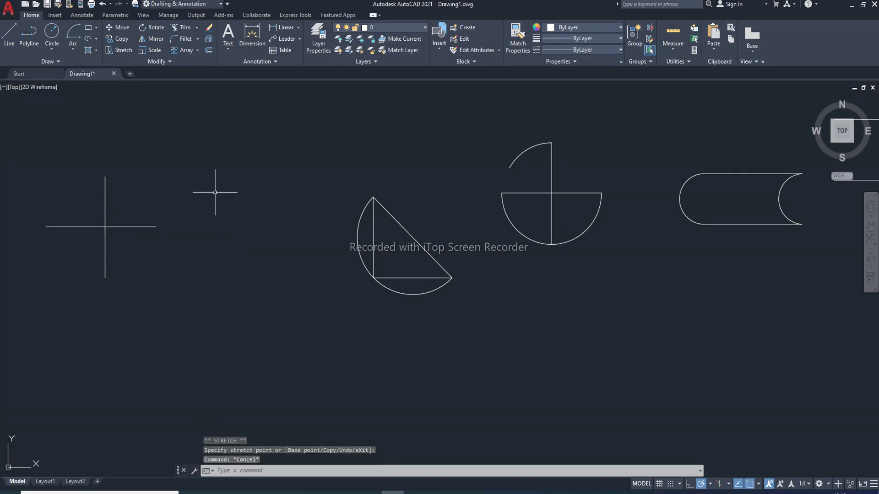
left_click(74, 51)
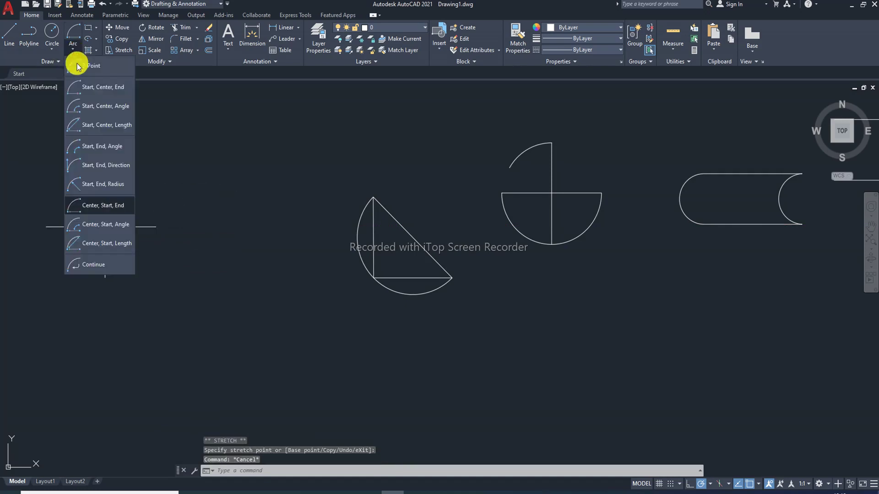
Step: Sweep a Center, Start, End arc around the cross from its top to the horizontal line's right end
left_click(111, 207)
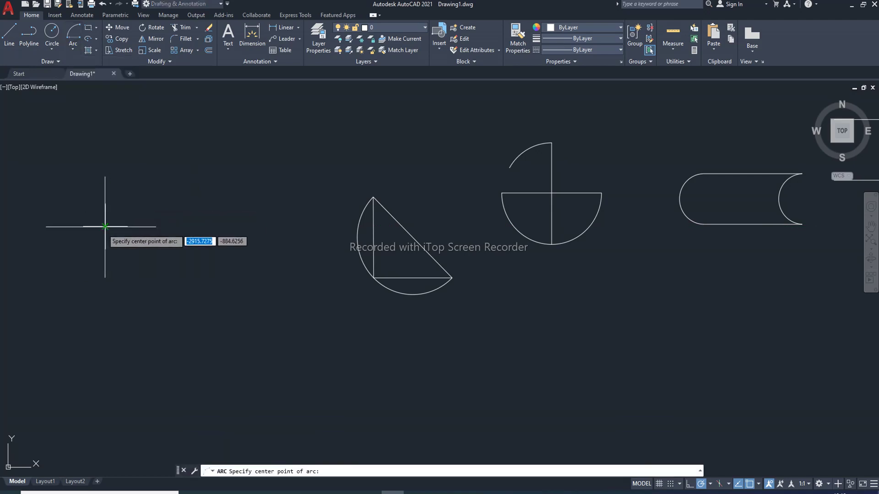
left_click(105, 226)
left_click(105, 176)
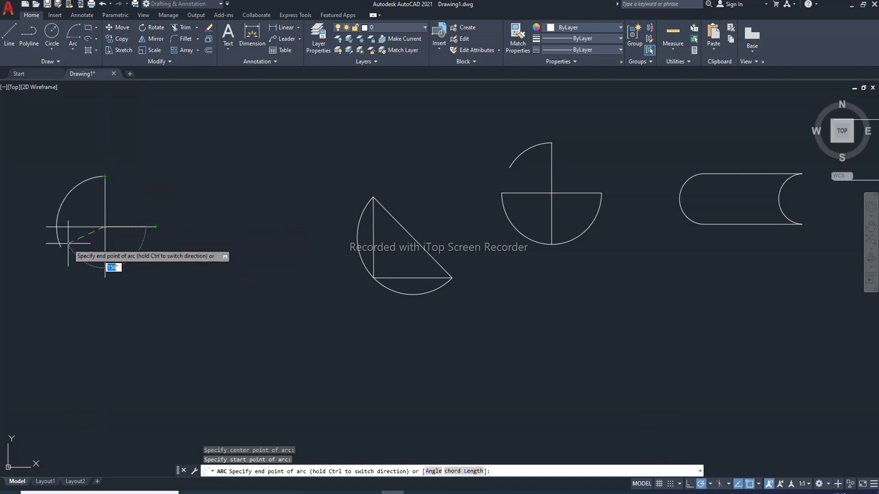
left_click(156, 226)
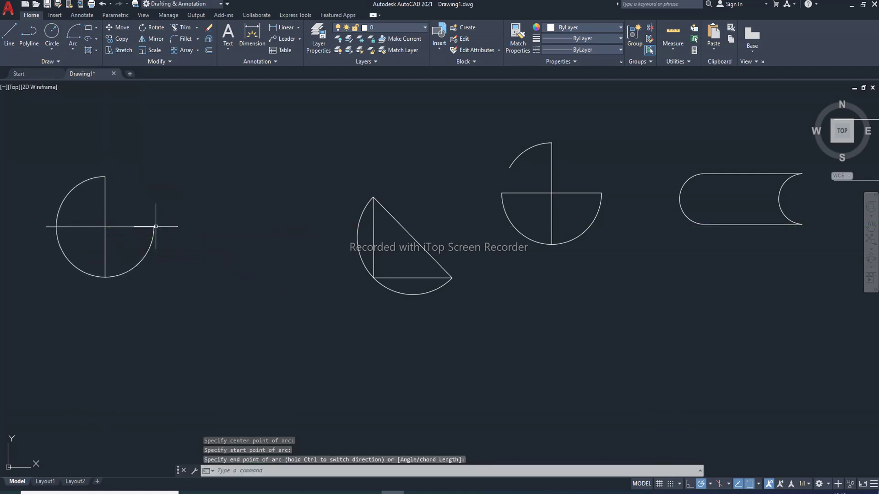
Step: Draw a 60° Center, Start, Angle arc centred on the cross, starting at its right end
left_click(75, 51)
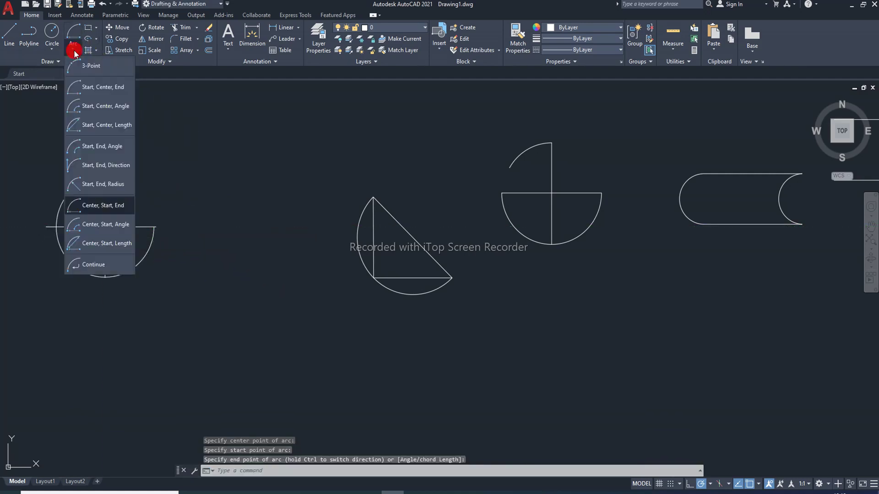
left_click(109, 226)
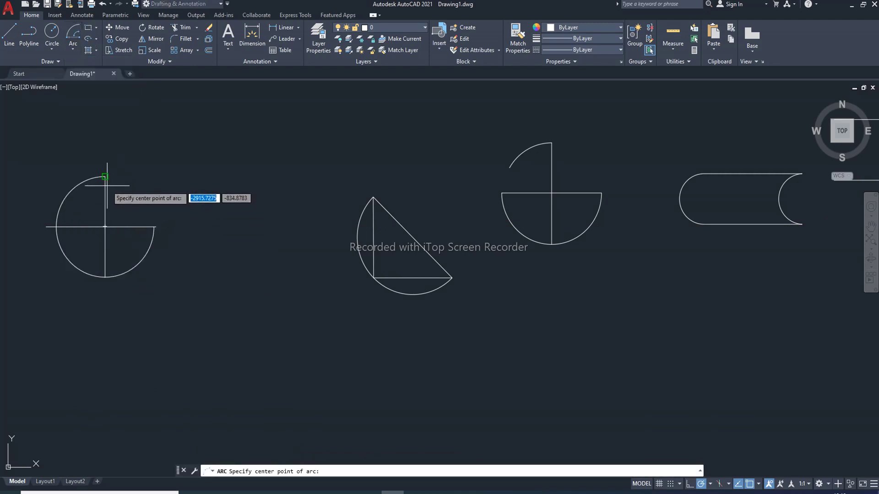
left_click(105, 227)
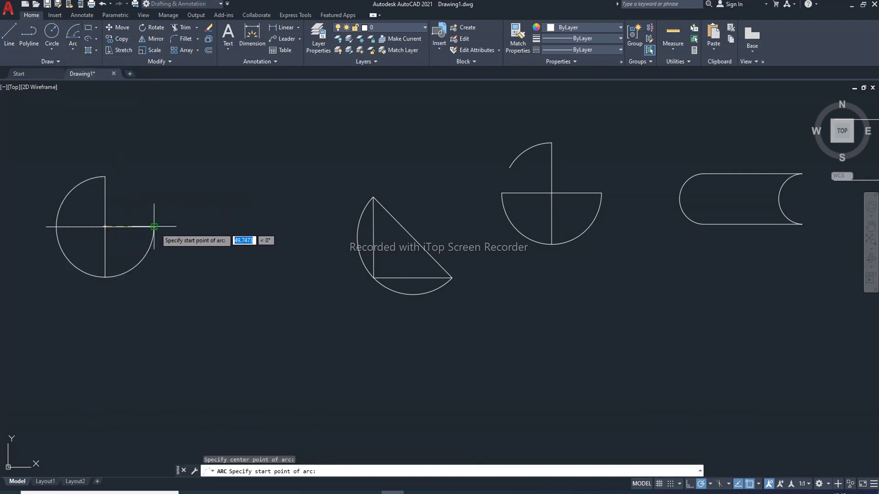
left_click(154, 226)
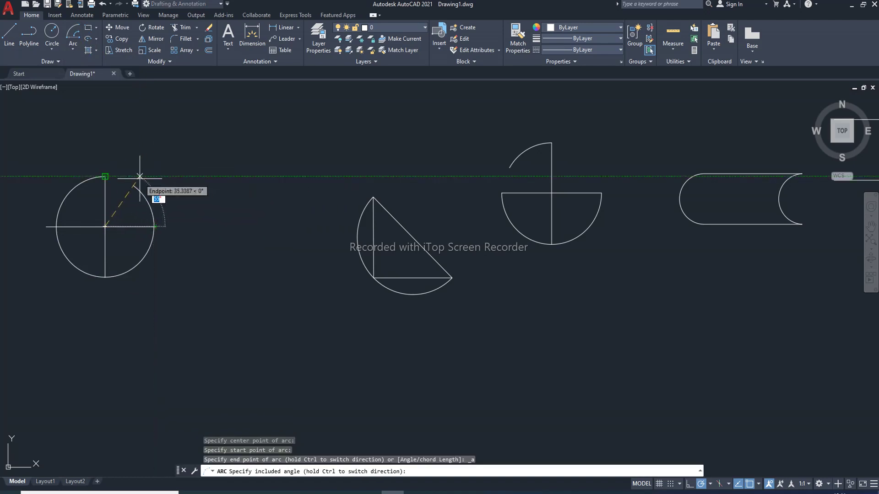
type("60")
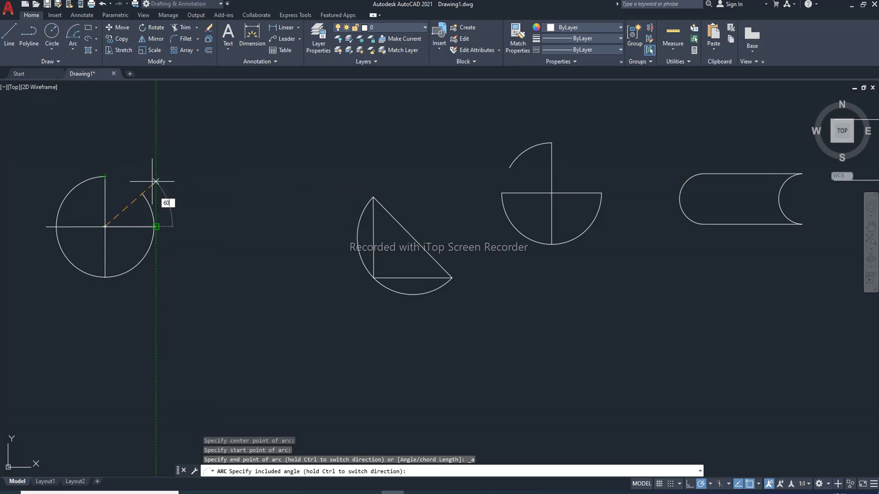
key("Return")
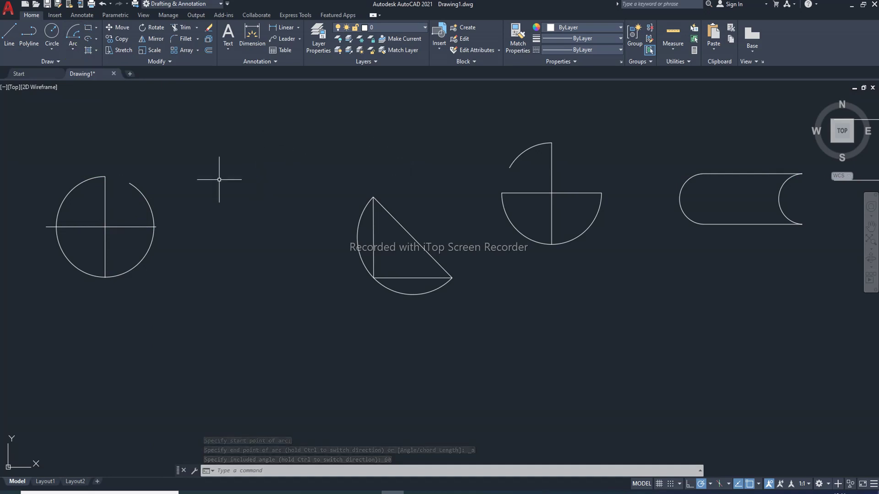
Step: Draw a Center, Start, Length arc centred on the cross, starting at the vertical line's top
left_click(74, 49)
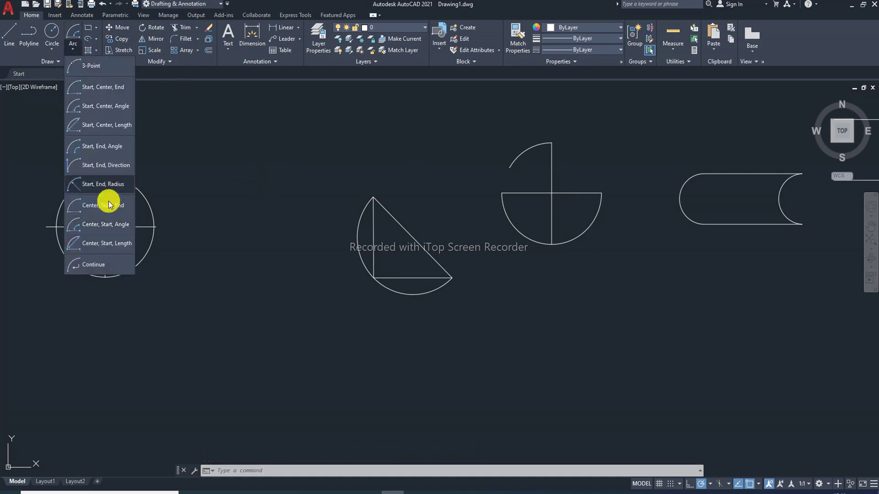
left_click(102, 244)
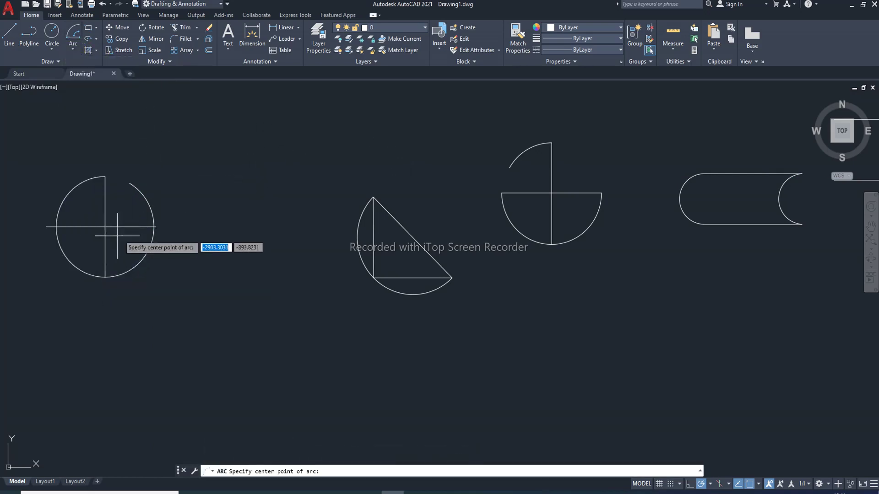
left_click(105, 226)
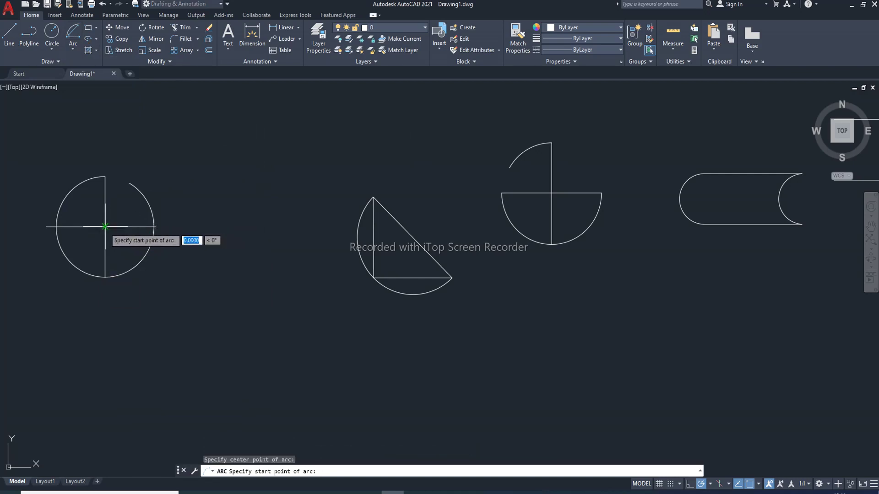
left_click(106, 176)
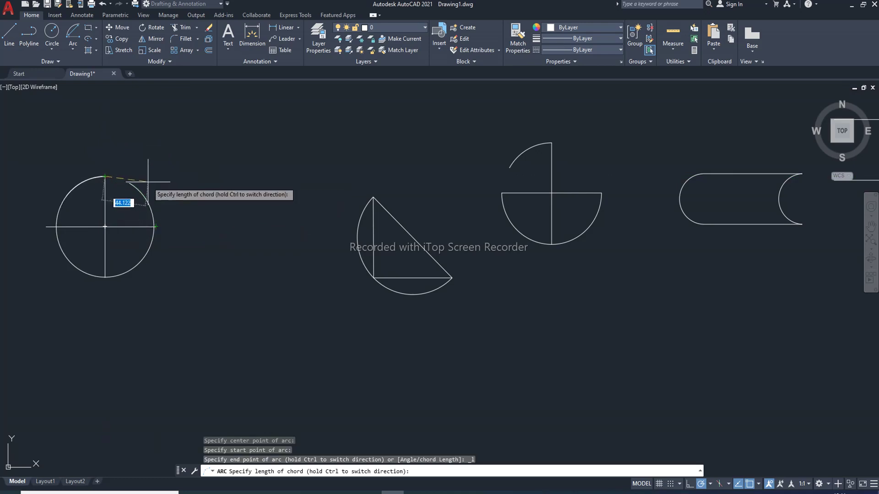
left_click(156, 226)
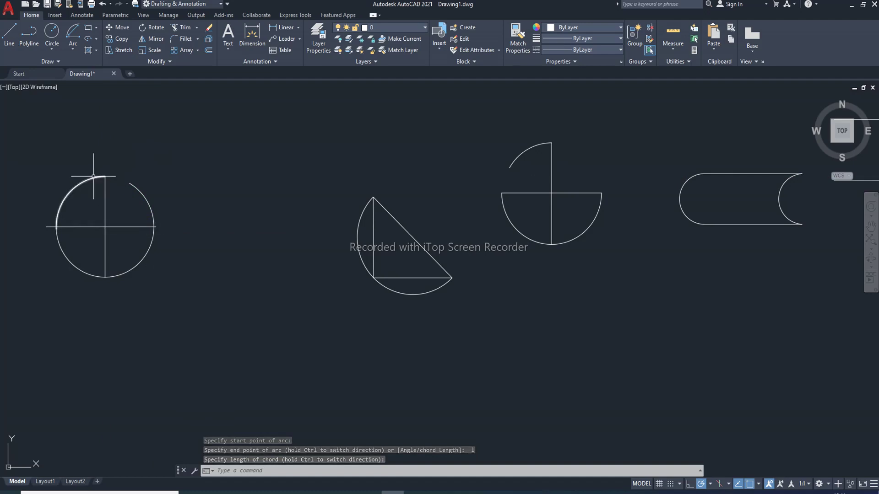
left_click(151, 148)
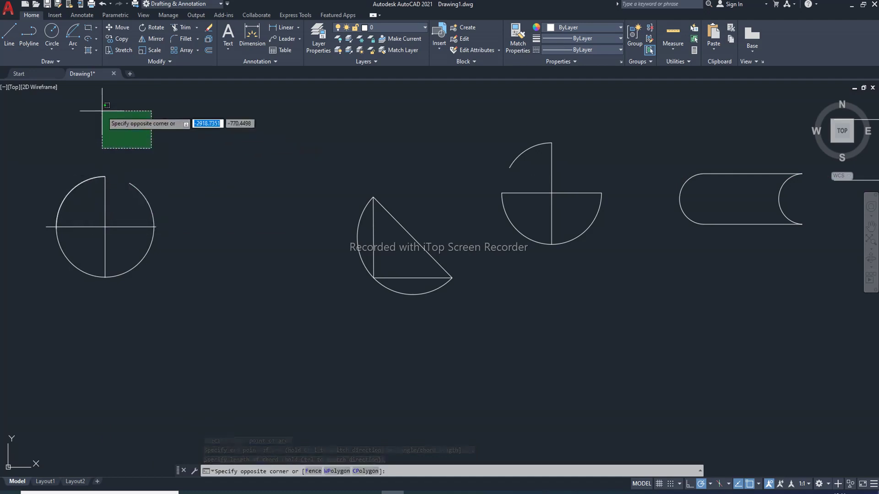
key("Escape")
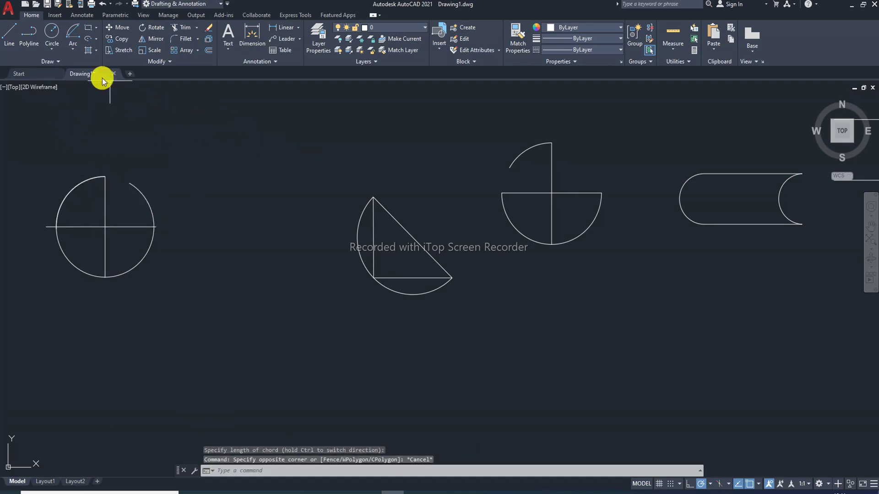
Step: Draw a 100-unit horizontal line below the left circle
left_click(10, 34)
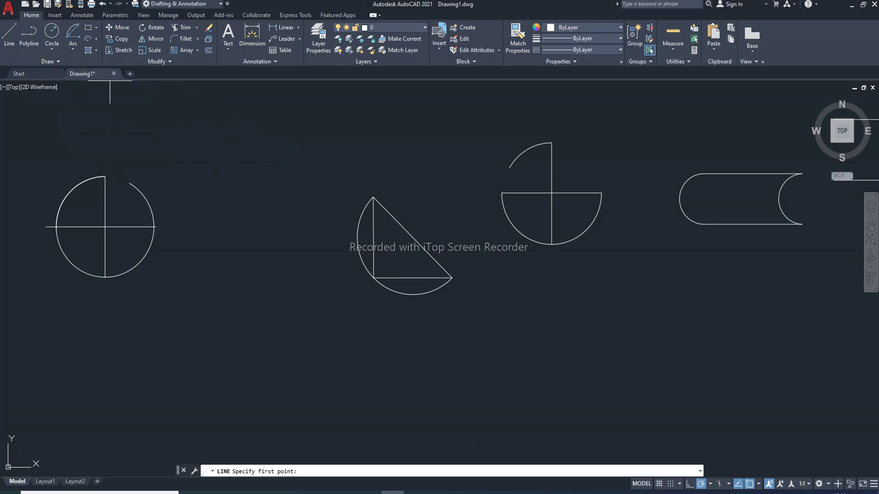
left_click(169, 351)
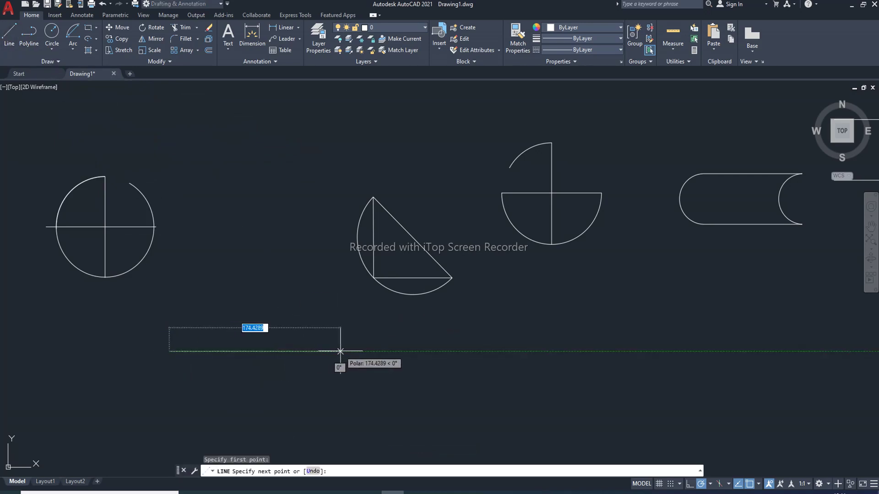
type("100")
key("Return")
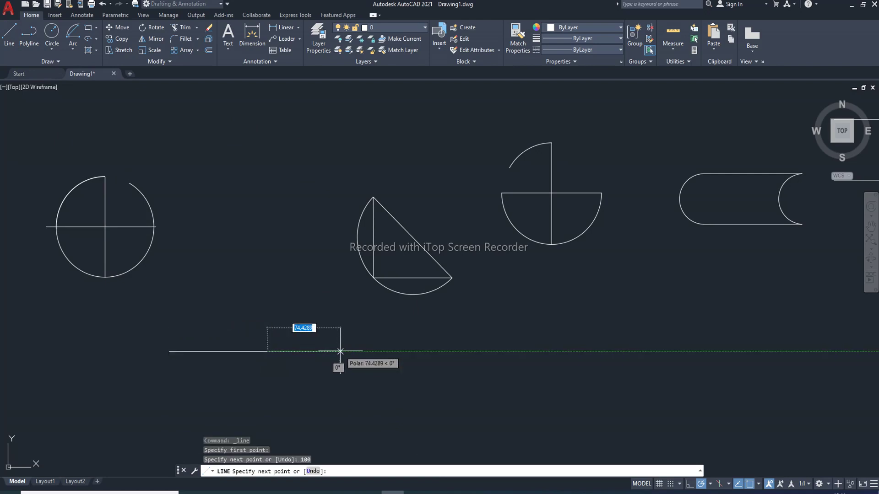
key("Escape")
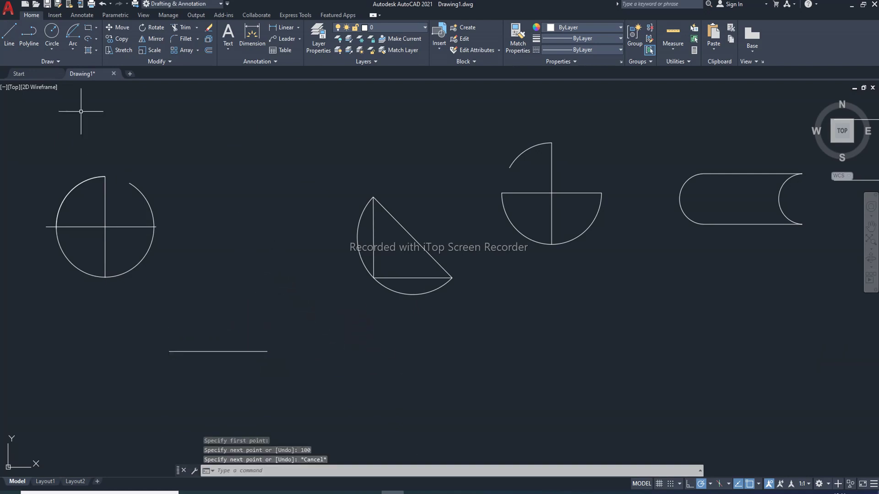
Step: Draw a 100-unit vertical line crossing the horizontal line
left_click(9, 35)
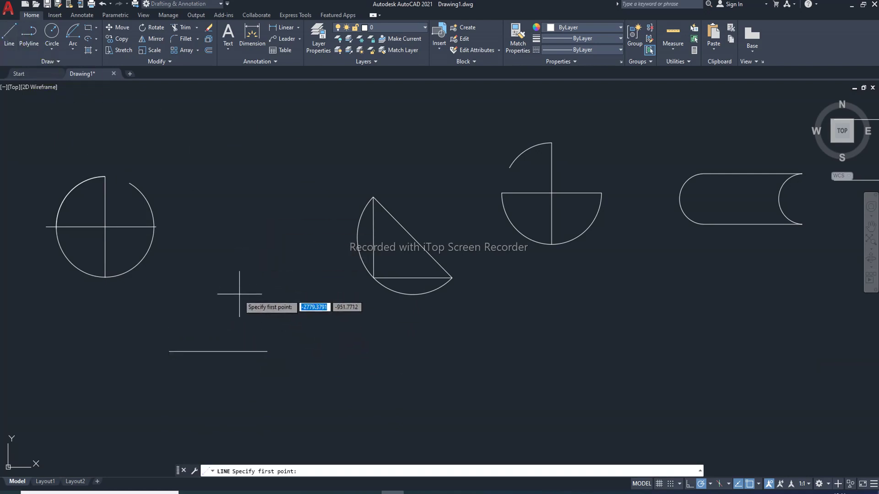
left_click(223, 282)
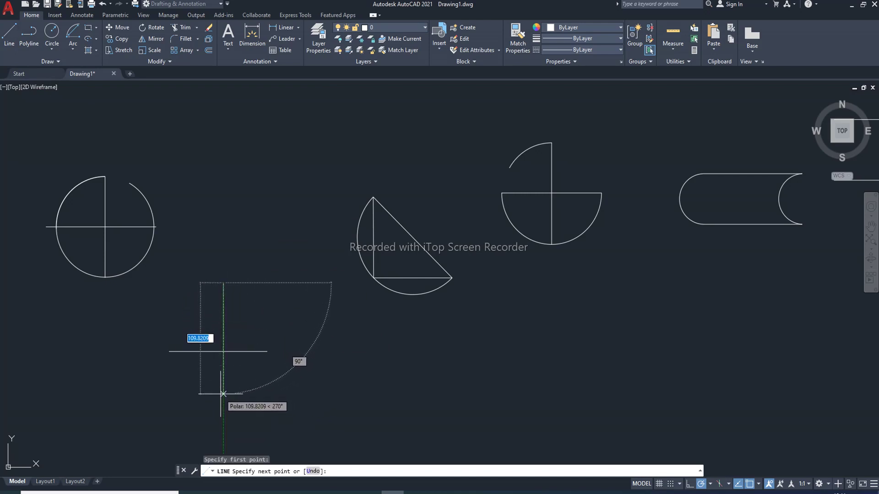
type("100")
key("Return")
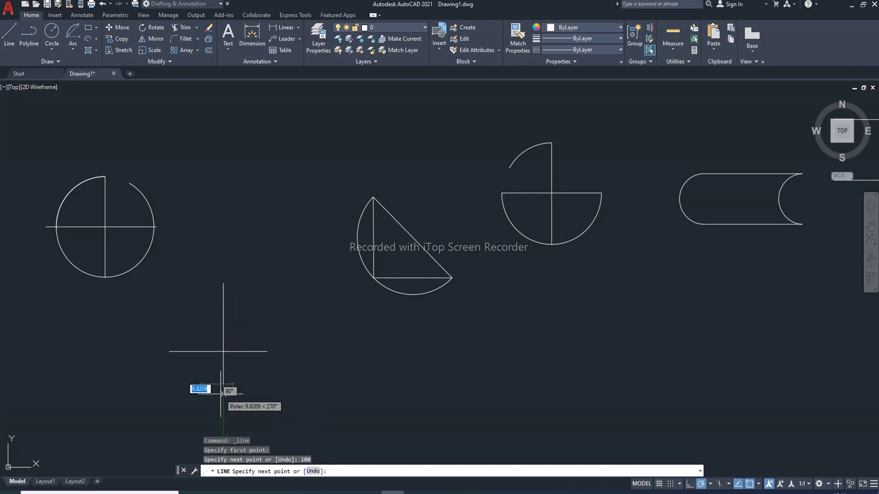
right_click(282, 297)
left_click(307, 302)
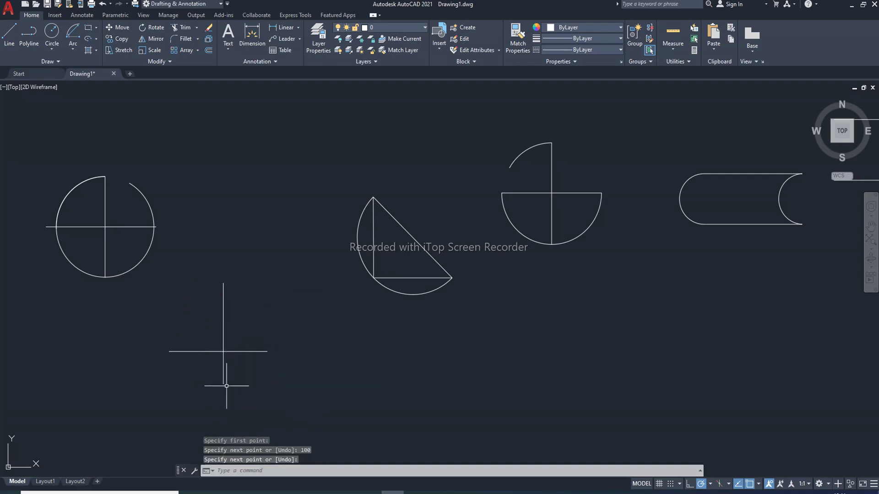
Step: Grip-stretch the vertical line's bottom end further downward
left_click(223, 384)
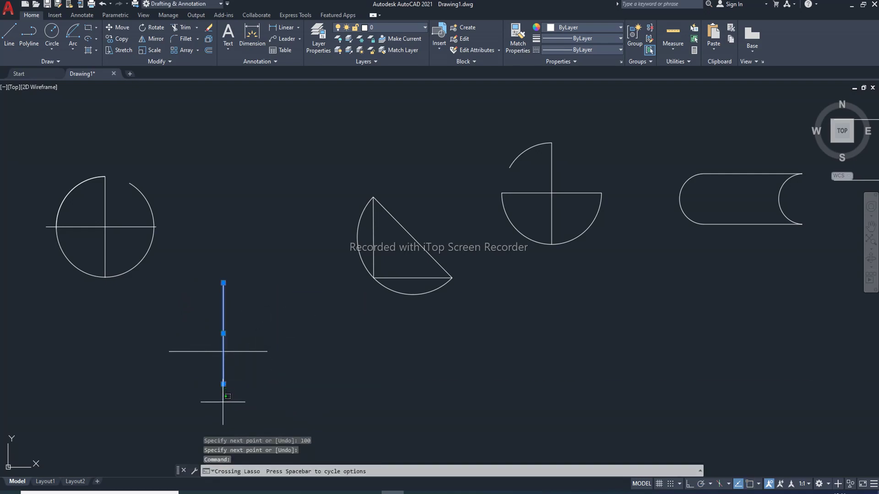
left_click(224, 383)
left_click(227, 405)
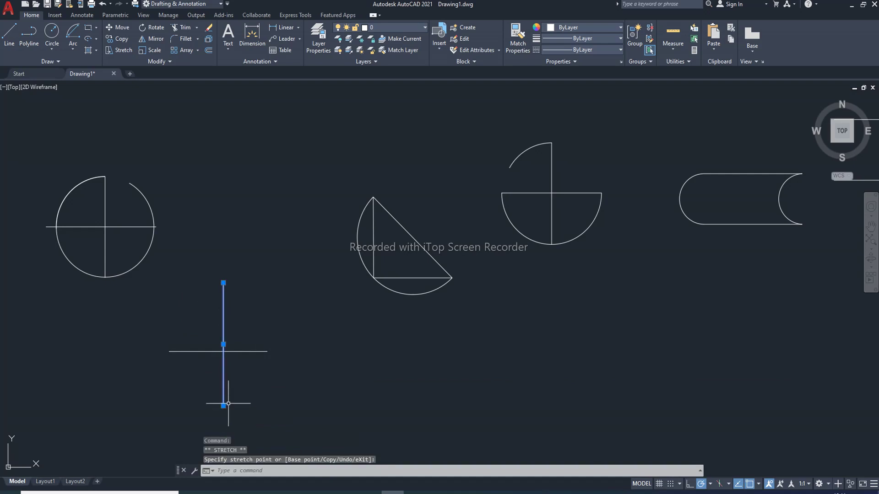
key("Escape")
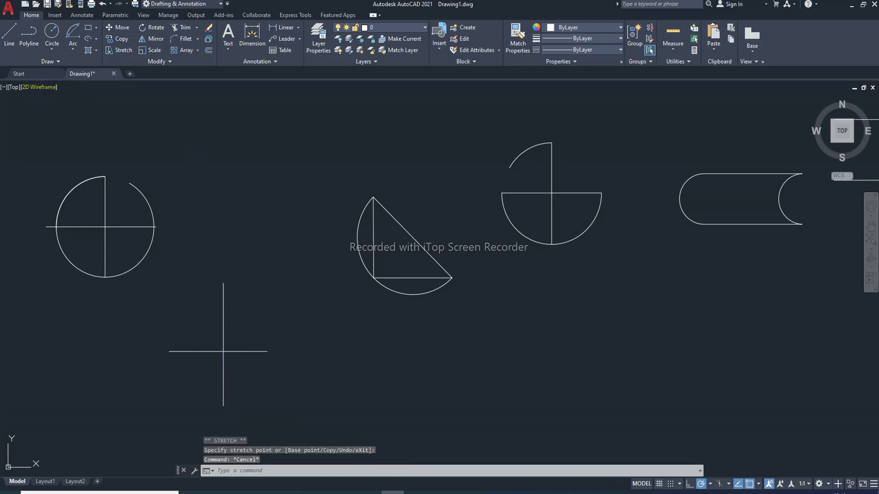
left_click(54, 53)
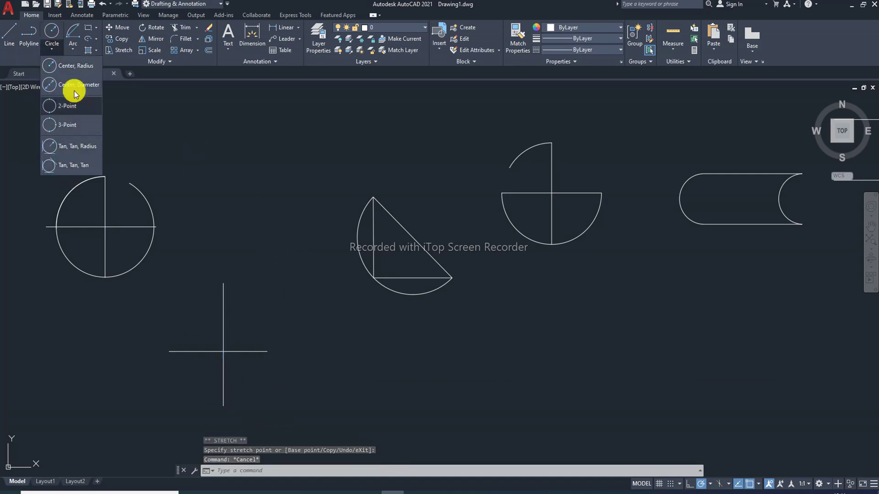
Step: Draw a Center, Start, Length arc on the lower cross, from the vertical line's top
left_click(73, 51)
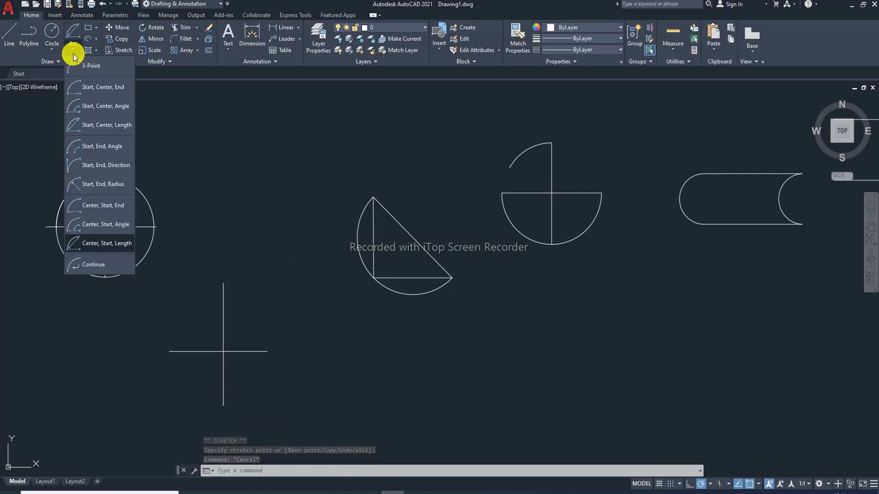
left_click(106, 243)
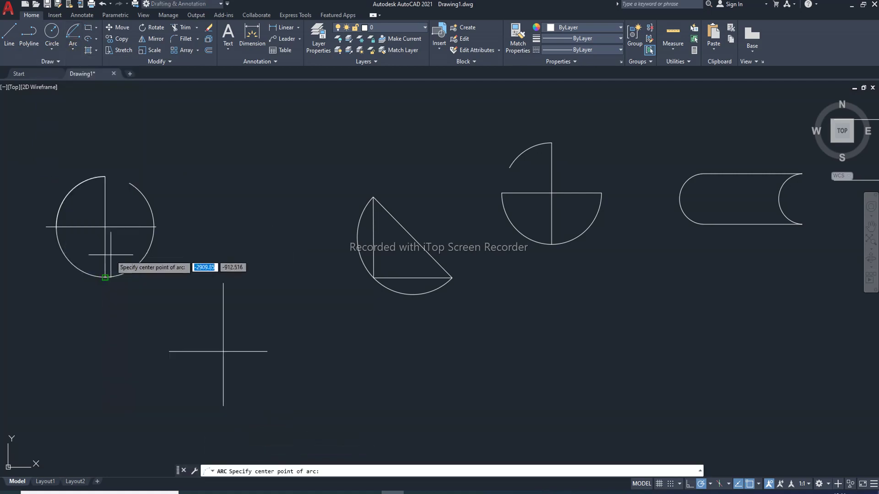
left_click(223, 352)
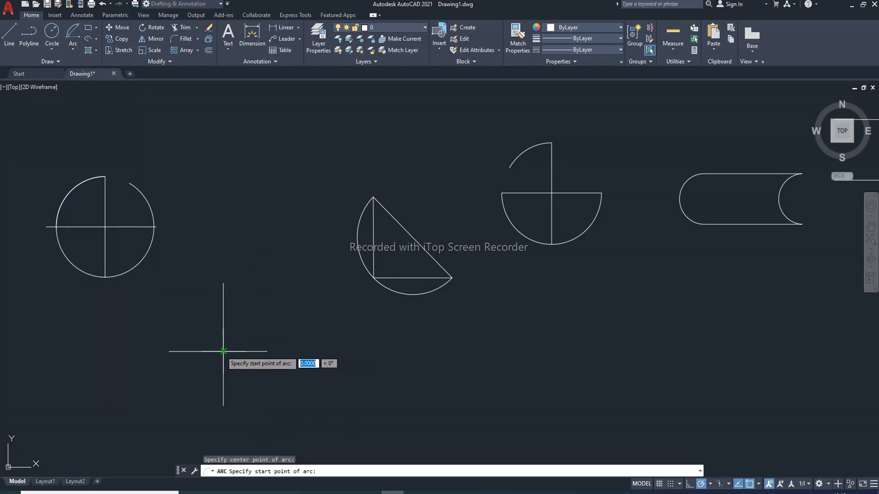
left_click(224, 282)
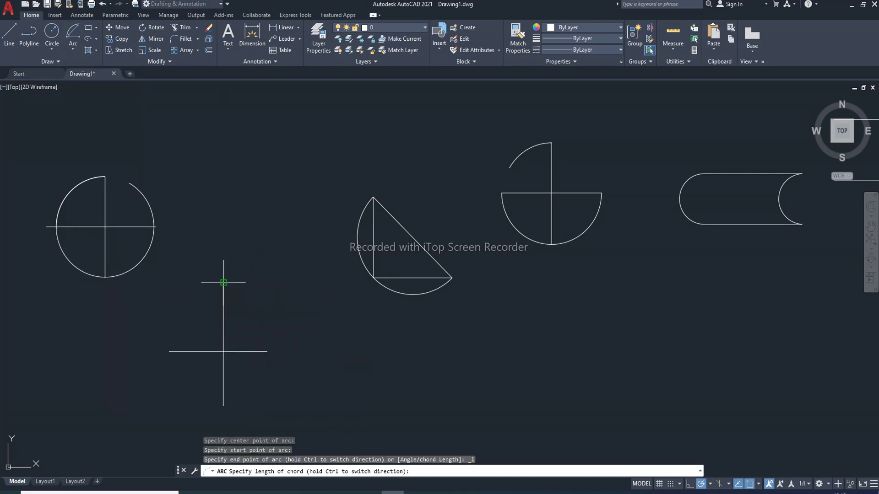
left_click(169, 351)
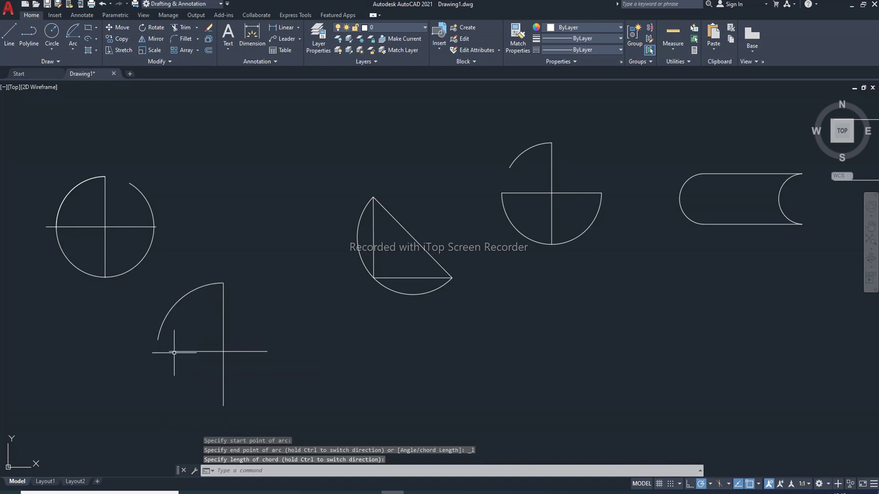
Step: Stretch the horizontal line's left end and snap the arc's lower end onto it
left_click(174, 351)
left_click(169, 352)
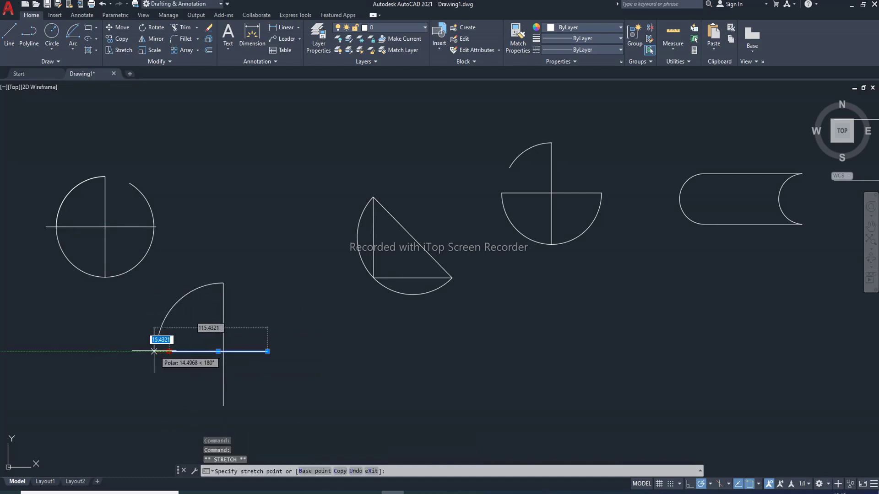
left_click(154, 351)
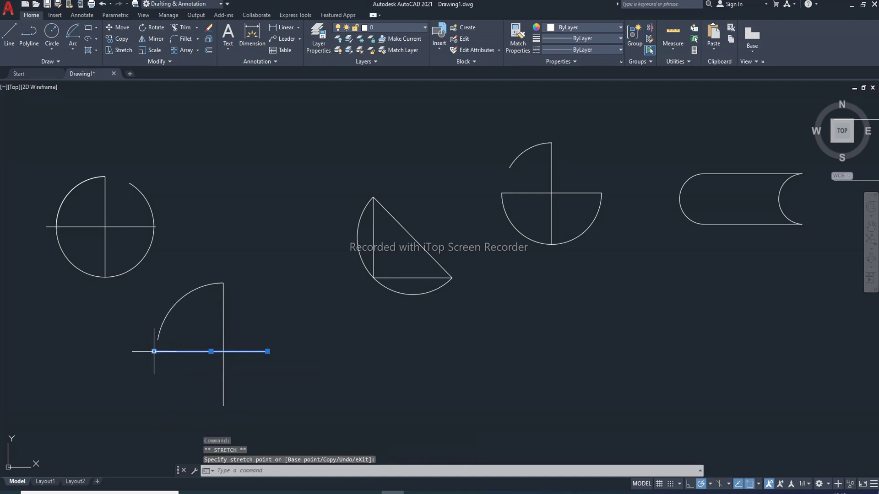
left_click(166, 316)
left_click(157, 339)
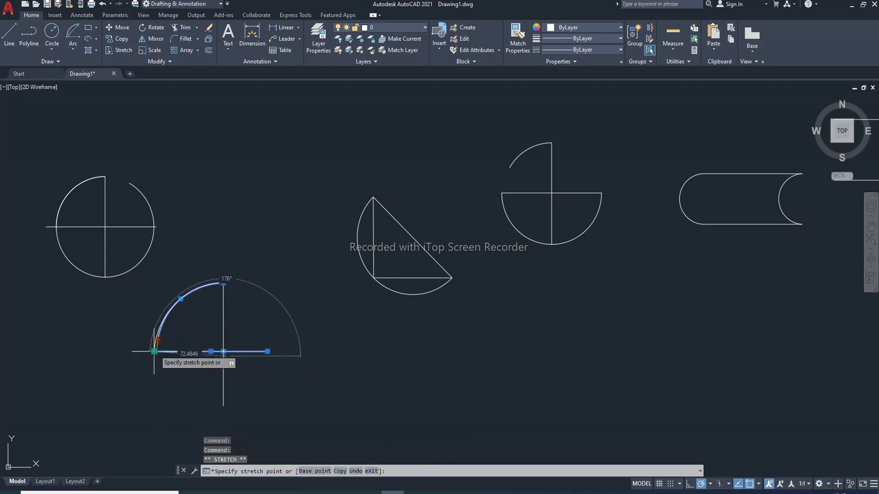
left_click(154, 351)
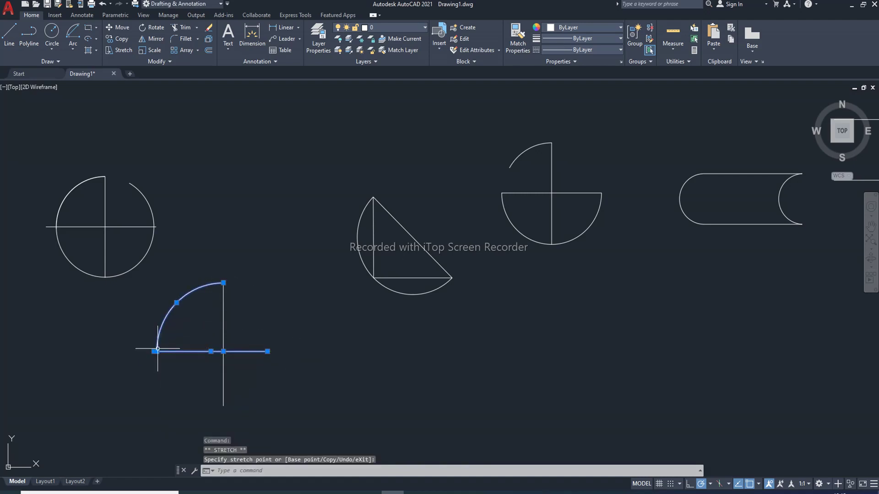
key("Escape")
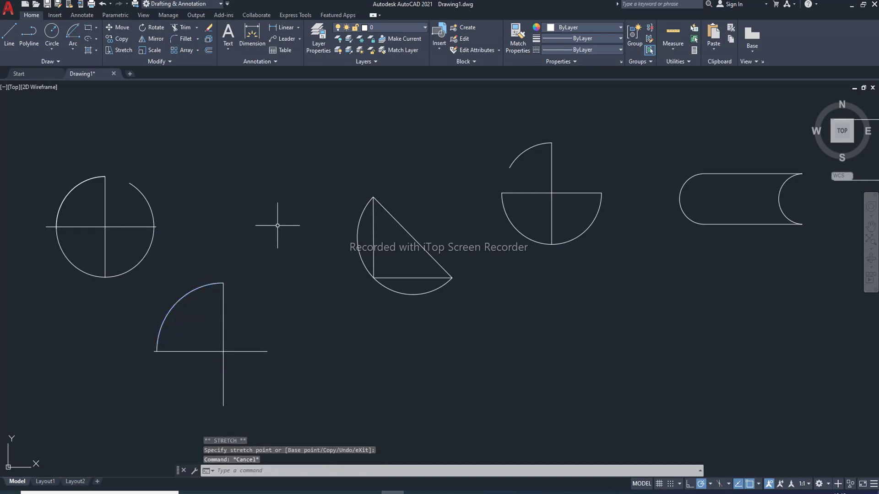
Step: Chain three tangent Continue arcs rightward, ending with an upward arc right of the wave
left_click(78, 50)
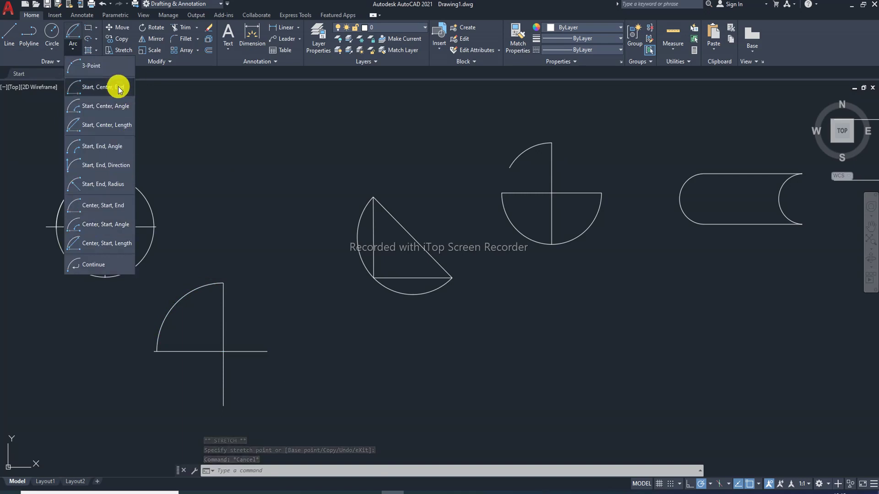
left_click(92, 266)
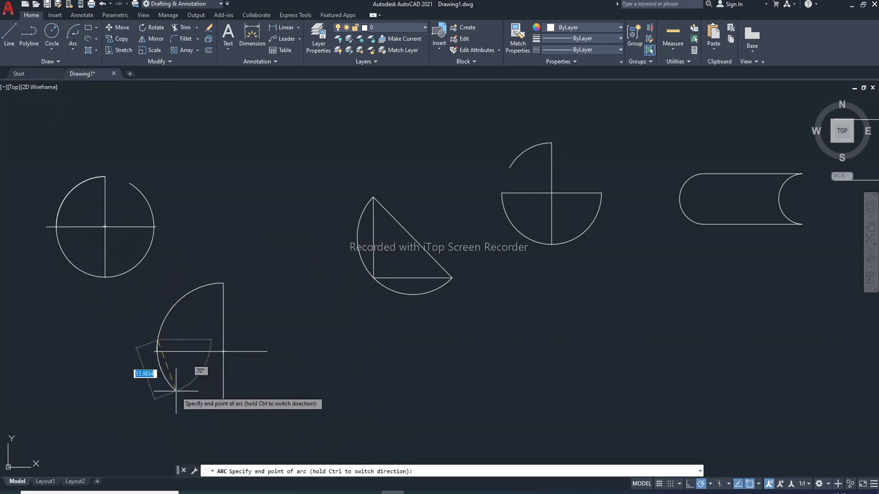
left_click(256, 402)
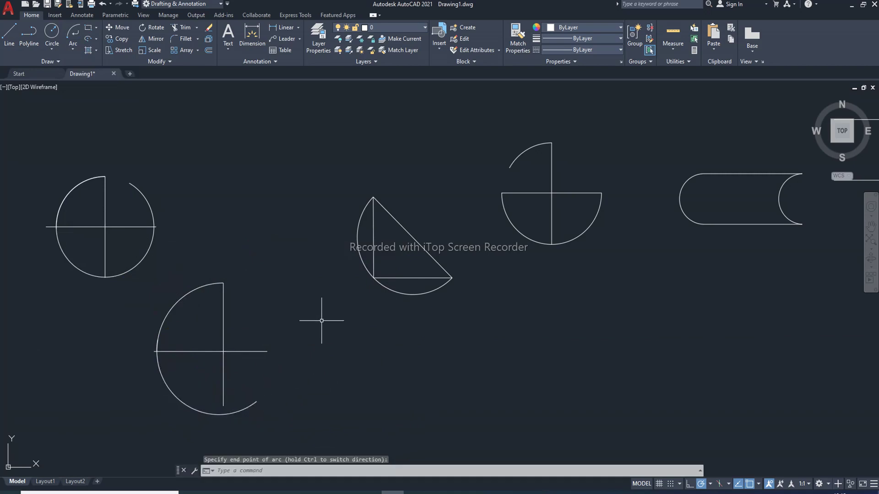
left_click(54, 51)
left_click(70, 53)
left_click(98, 261)
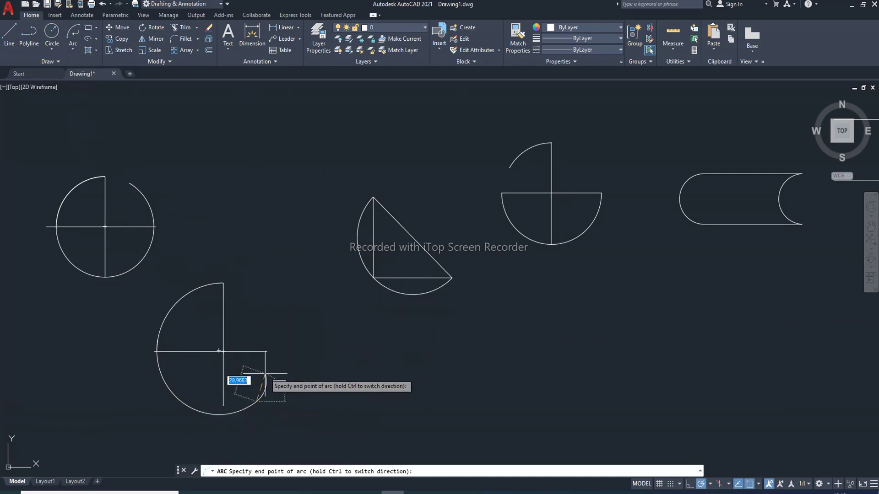
left_click(373, 406)
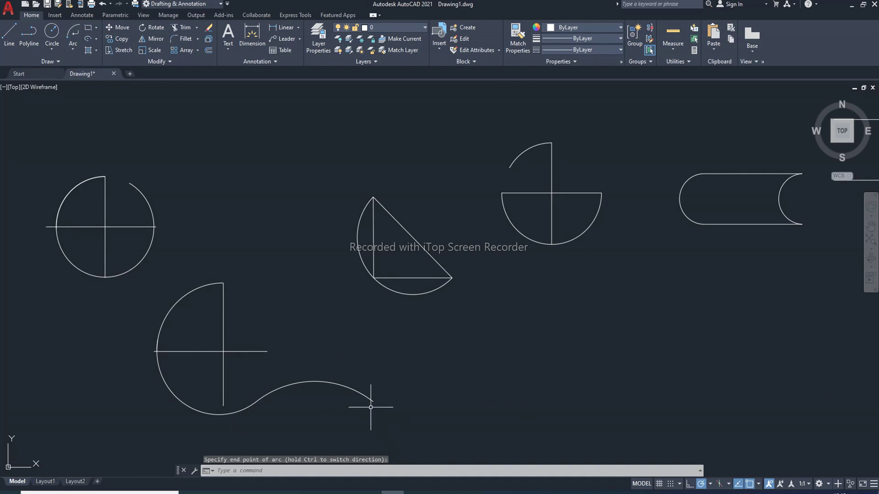
left_click(73, 49)
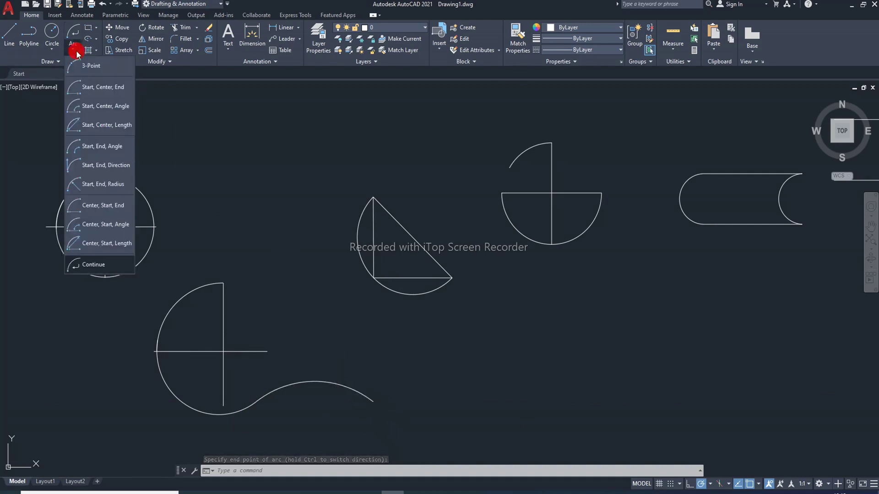
left_click(94, 264)
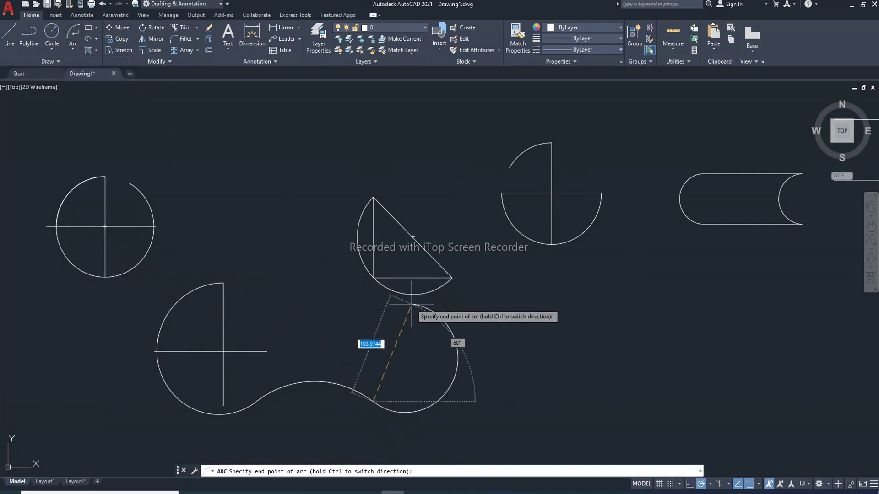
left_click(509, 363)
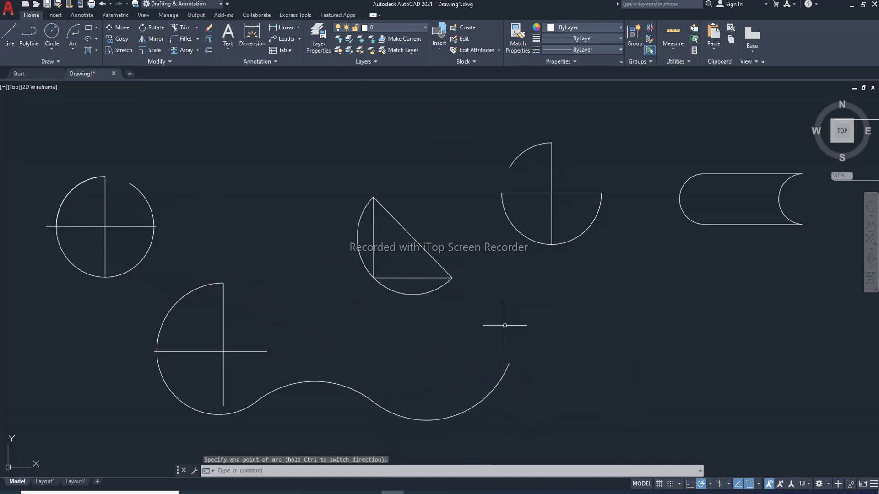
Step: Zoom out and pan so all the arc drawings, including the far-right shapes, fit on screen
scroll(611, 257, "down", 2)
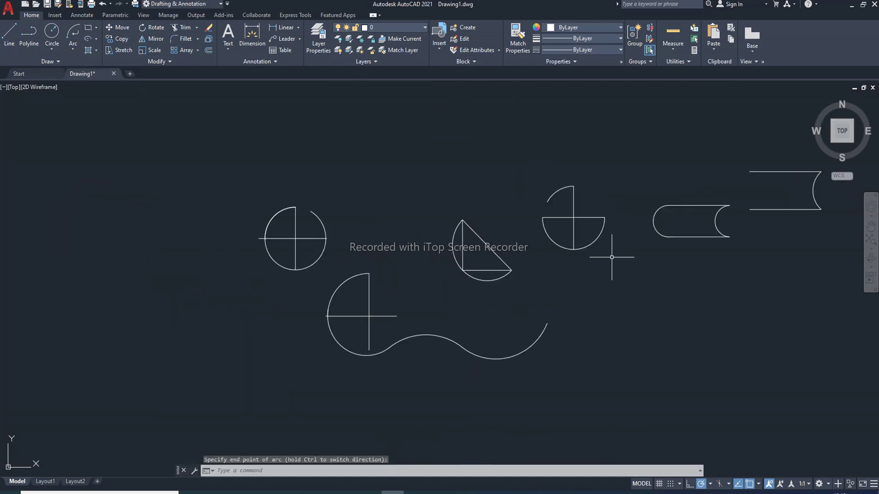
middle_click_drag(608, 241, 494, 254)
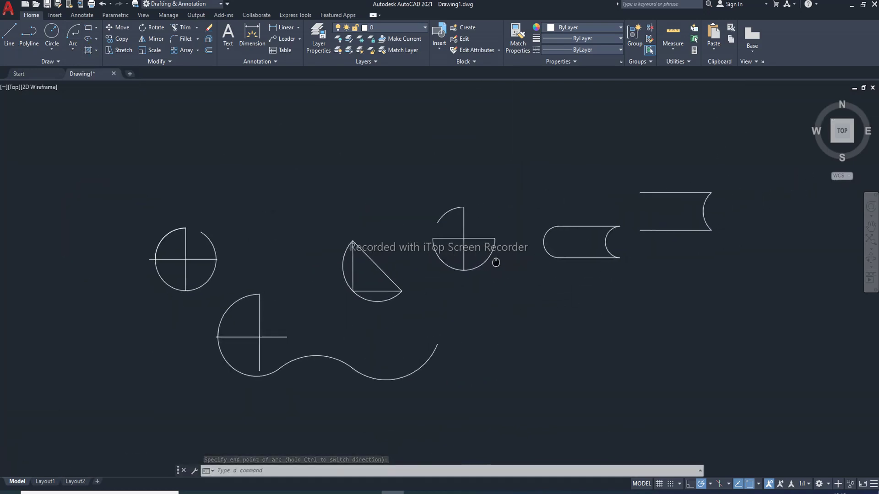
scroll(482, 253, "down", 2)
scroll(482, 254, "up", 2)
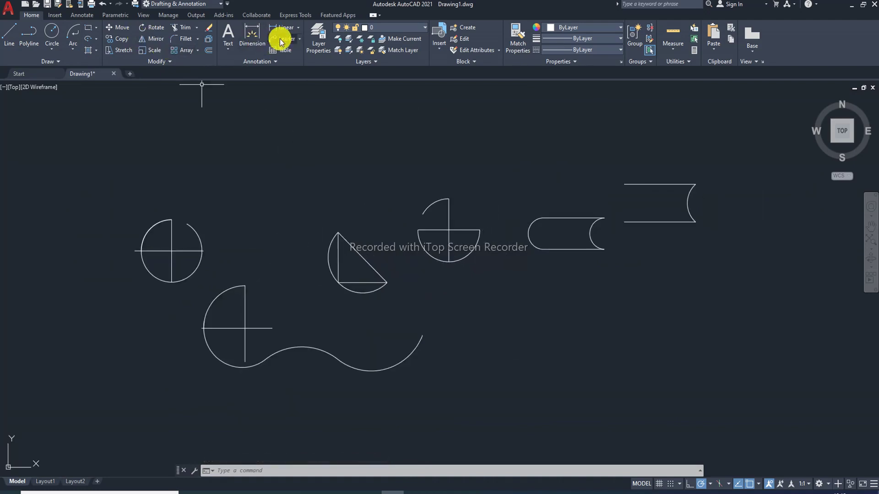
Step: Add two R50 radius dimensions to the left circle
left_click(298, 28)
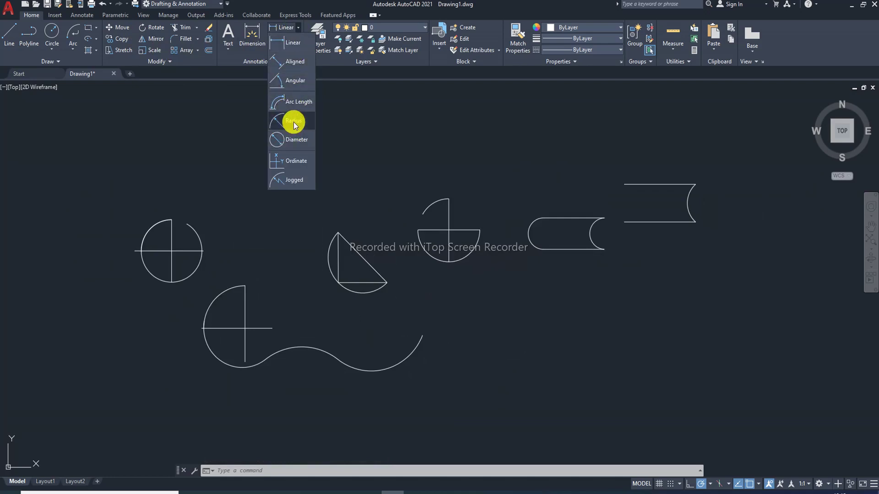
left_click(293, 122)
left_click(150, 230)
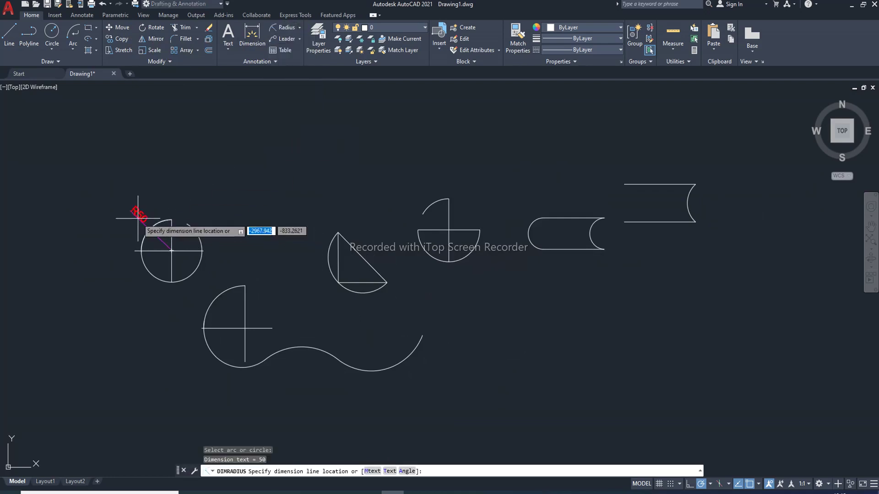
left_click(125, 200)
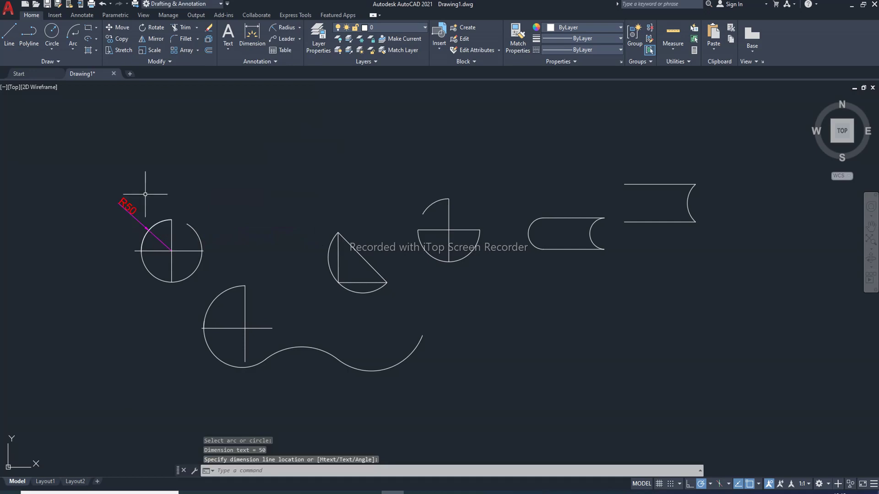
left_click(292, 28)
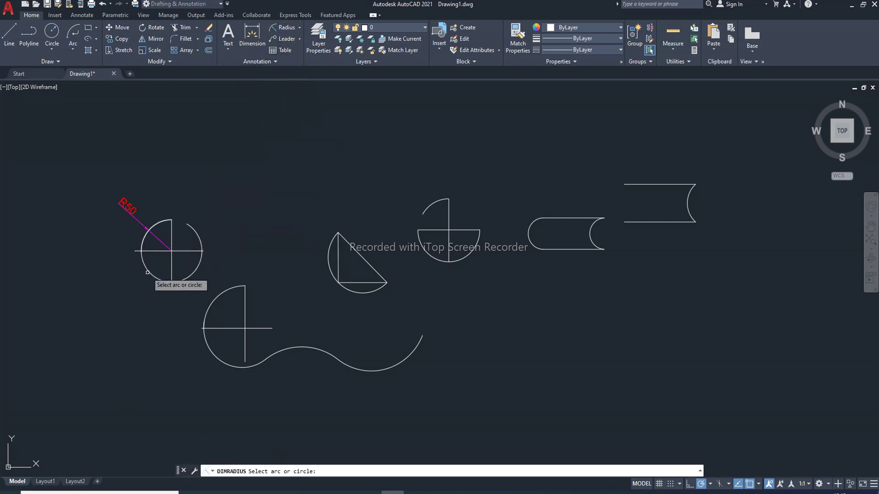
left_click(201, 251)
left_click(223, 206)
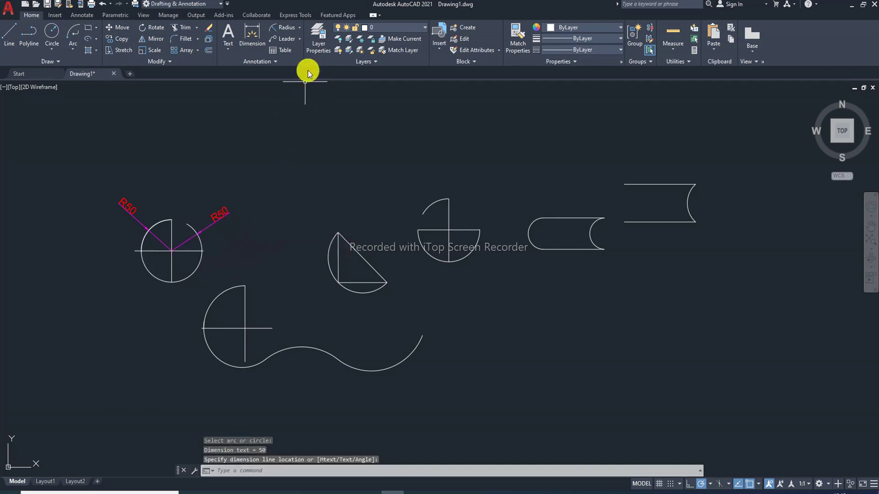
Step: Dimension the triangle arc as R57 and the lower-left arcs as R68 and R63
left_click(288, 30)
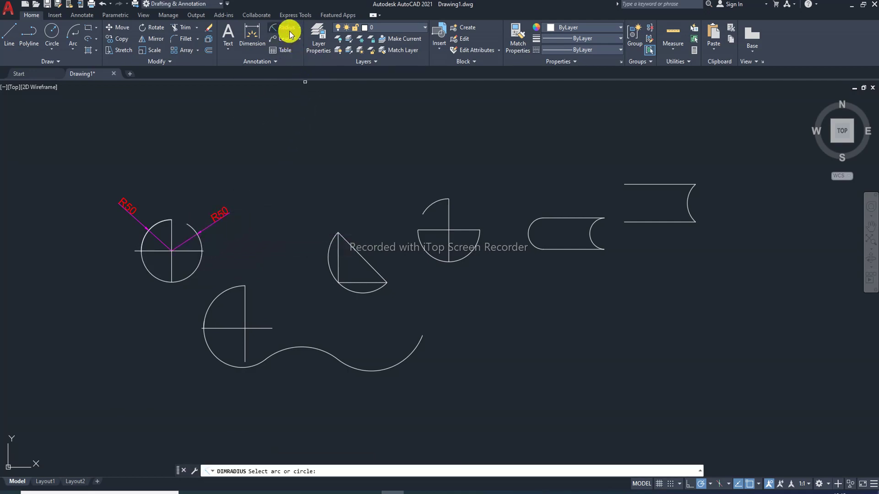
left_click(328, 252)
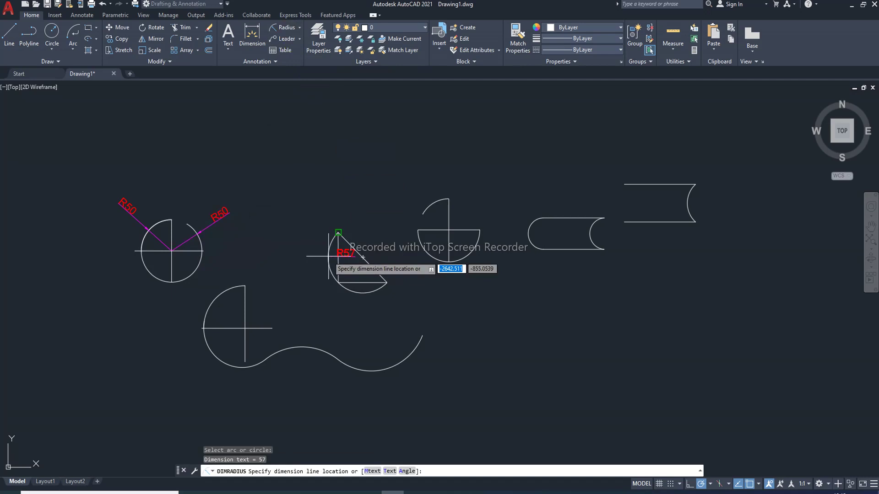
left_click(297, 247)
left_click(295, 31)
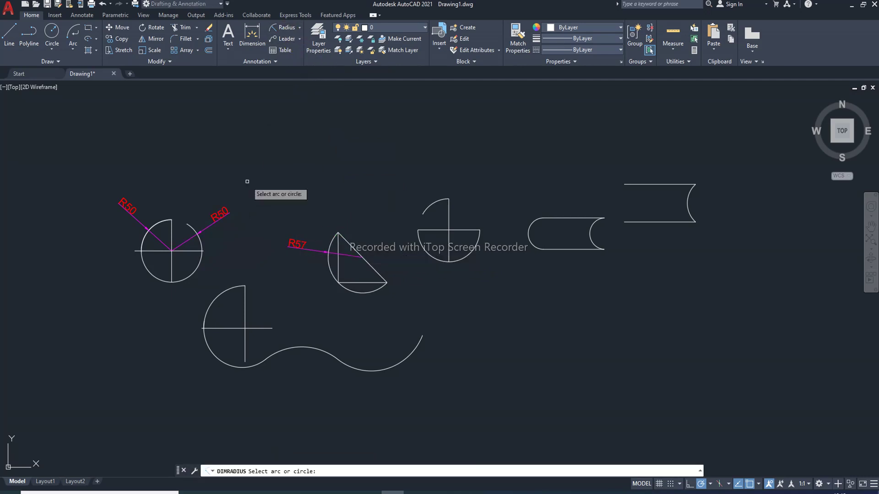
left_click(227, 290)
left_click(224, 274)
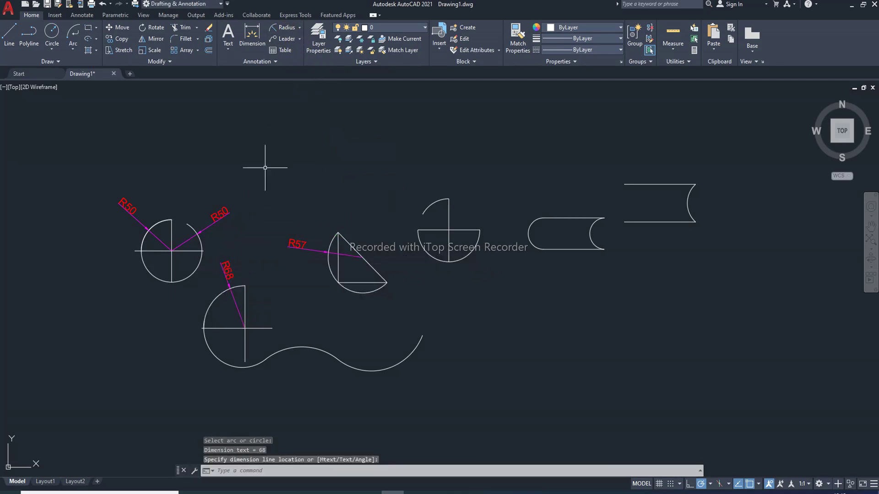
left_click(289, 28)
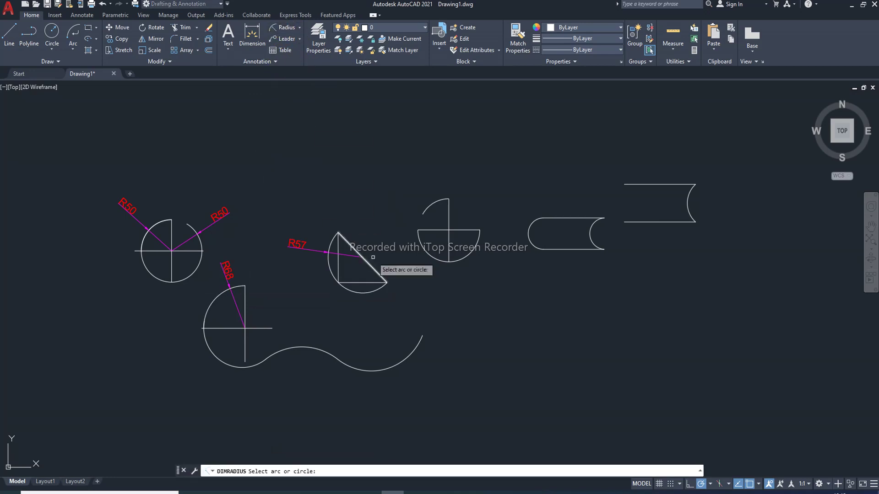
left_click(212, 355)
left_click(186, 365)
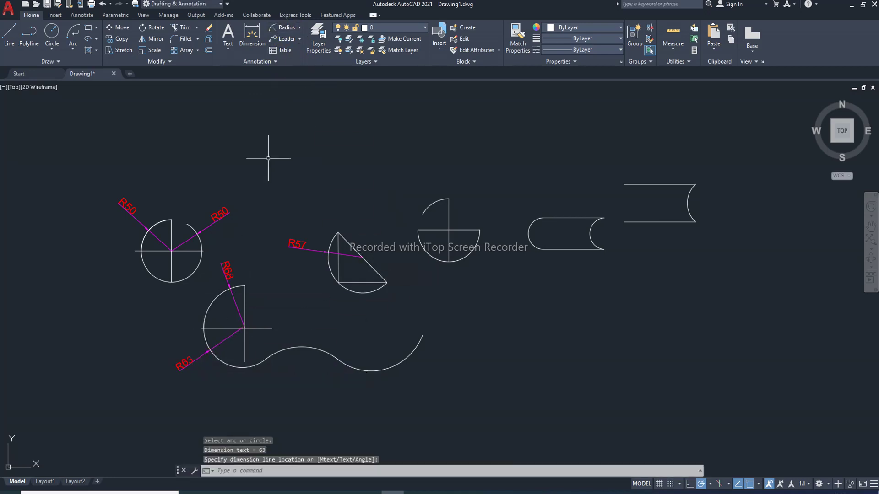
left_click(285, 28)
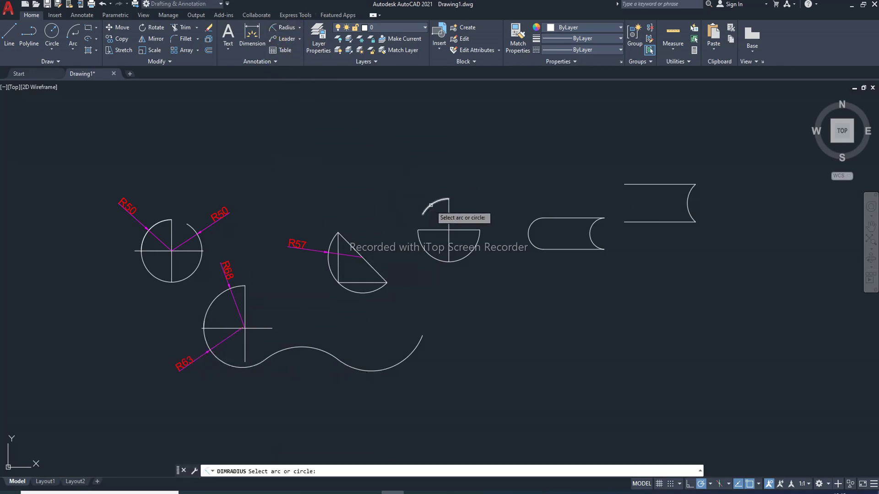
Step: Place the R50 and R51 semicircle radius labels and R25 on the slot's left end arc
left_click(427, 206)
left_click(422, 174)
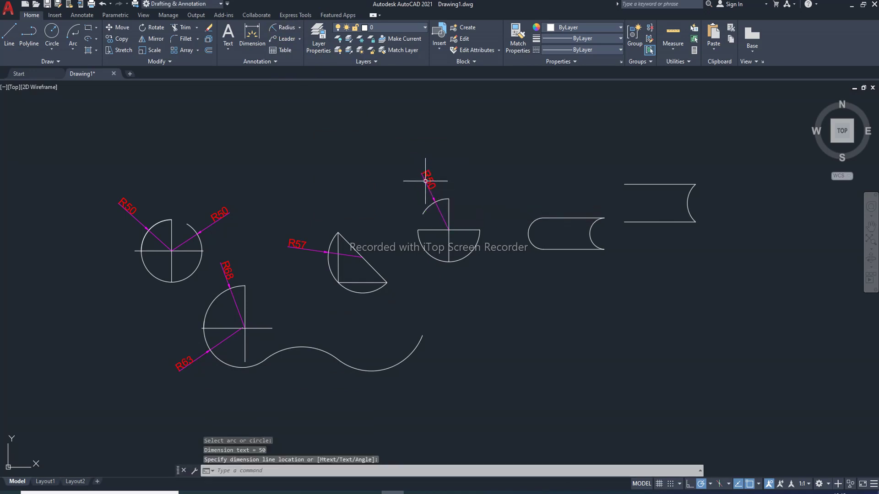
left_click(296, 30)
left_click(437, 259)
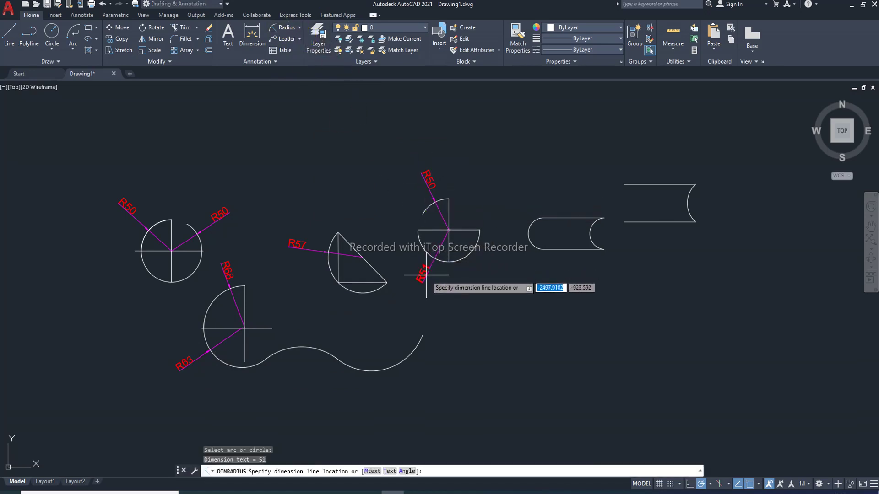
left_click(426, 275)
left_click(284, 28)
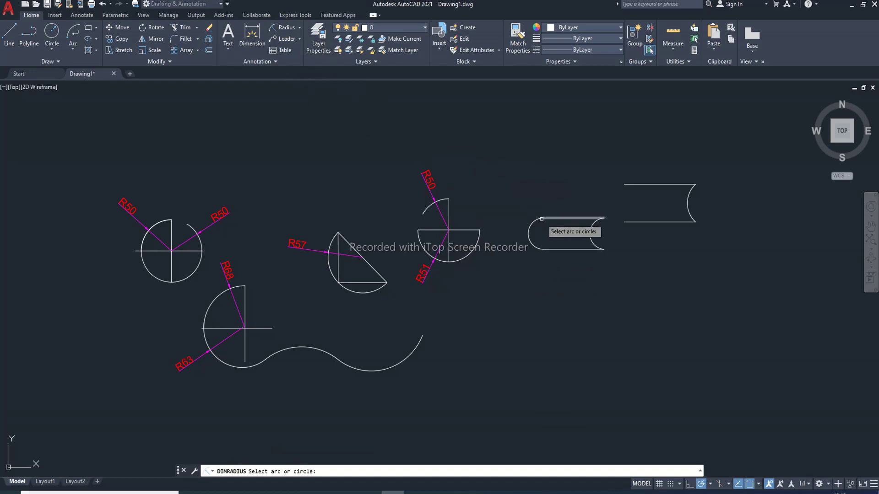
left_click(541, 219)
left_click(516, 191)
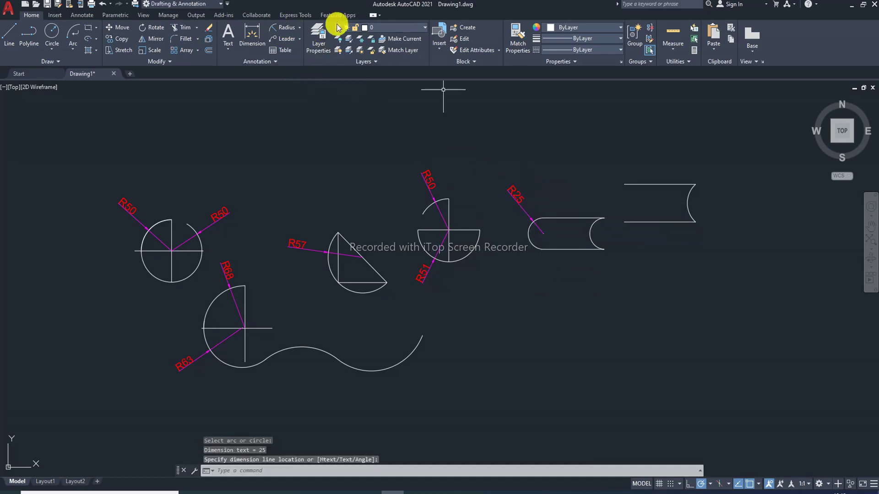
Step: Add R40 to the rightmost shape, R25 to the slot's right end, another R51 to the semicircle
left_click(290, 28)
left_click(692, 214)
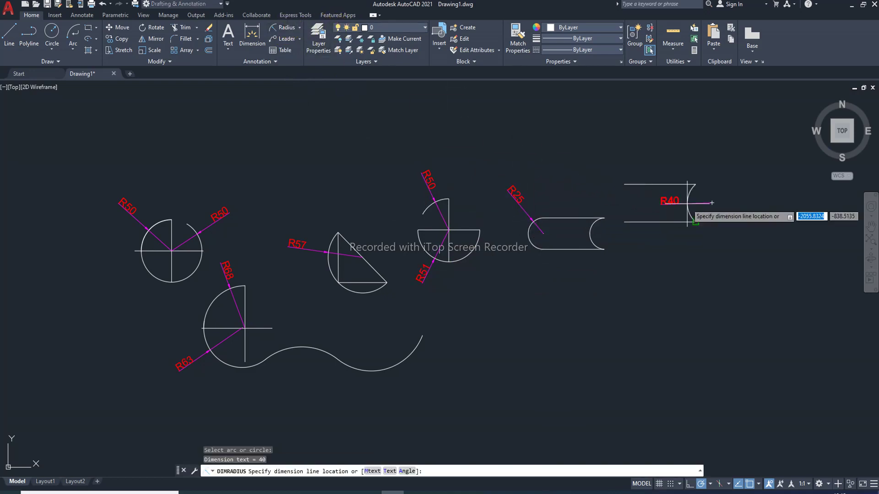
left_click(649, 203)
left_click(288, 28)
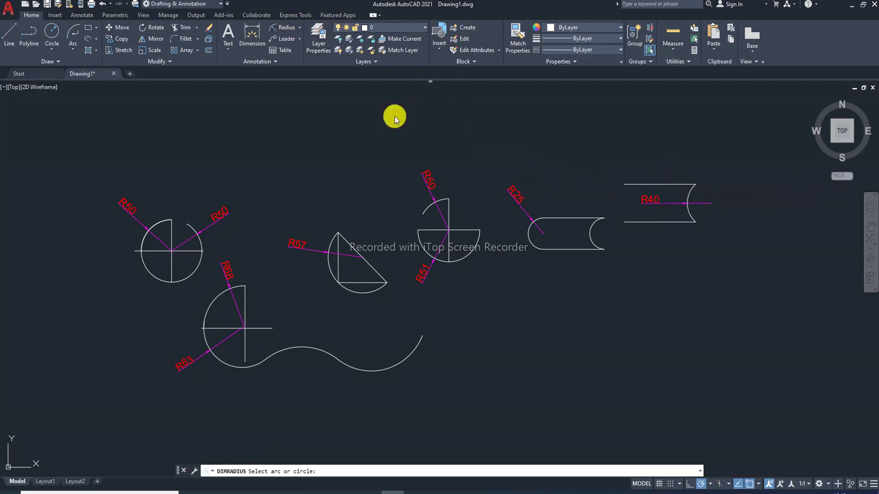
left_click(590, 234)
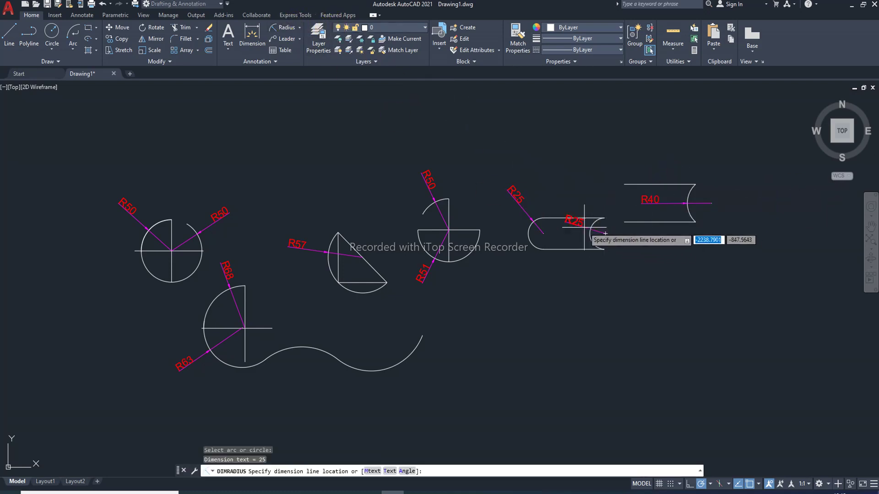
left_click(572, 200)
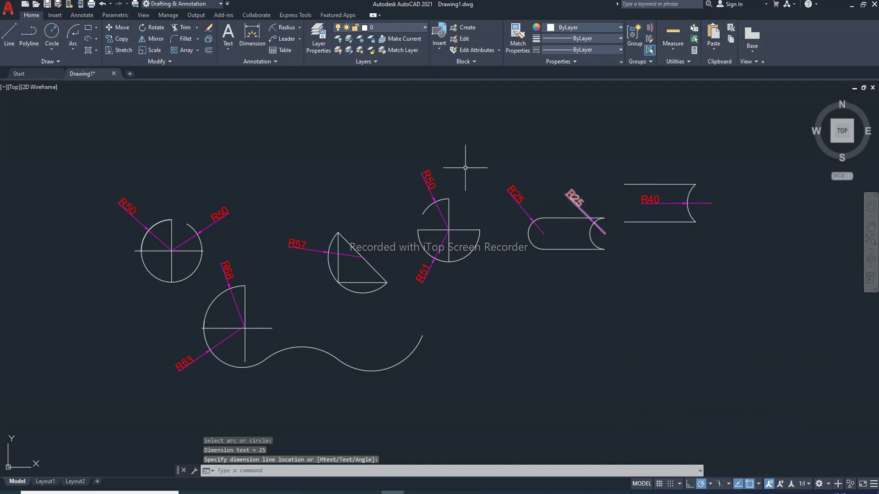
left_click(279, 28)
left_click(466, 256)
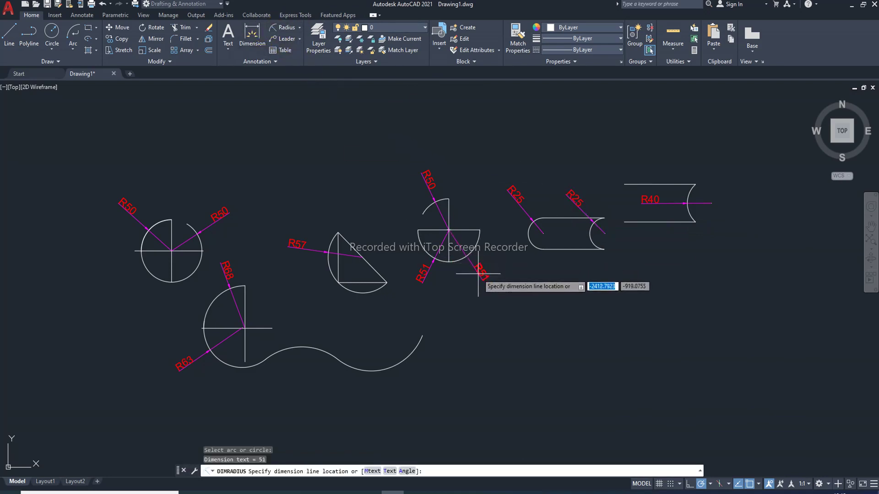
left_click(478, 274)
left_click(288, 27)
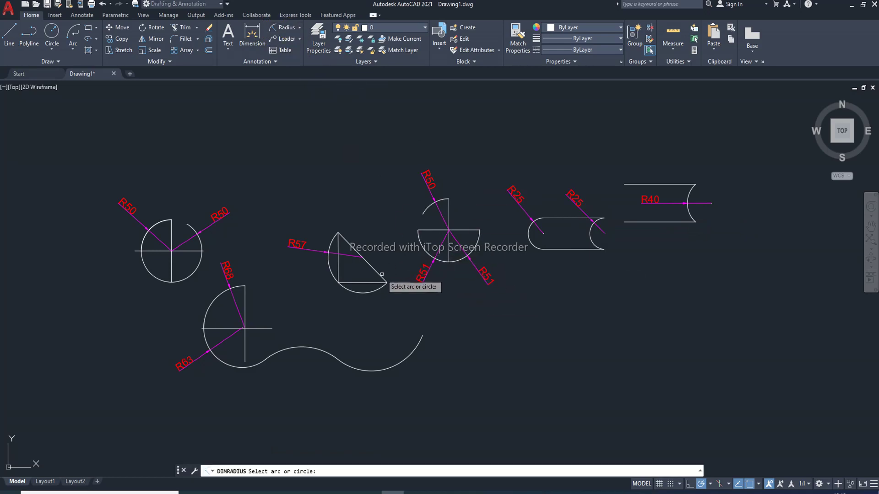
left_click(388, 369)
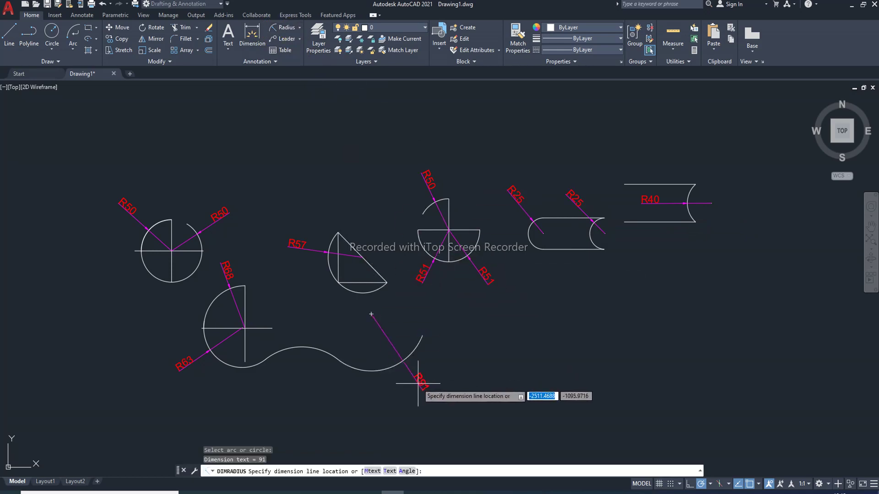
Step: Place R91 and R98 radius labels on the S-curve arcs, then cancel a stray left-circle dimension
left_click(418, 383)
left_click(288, 28)
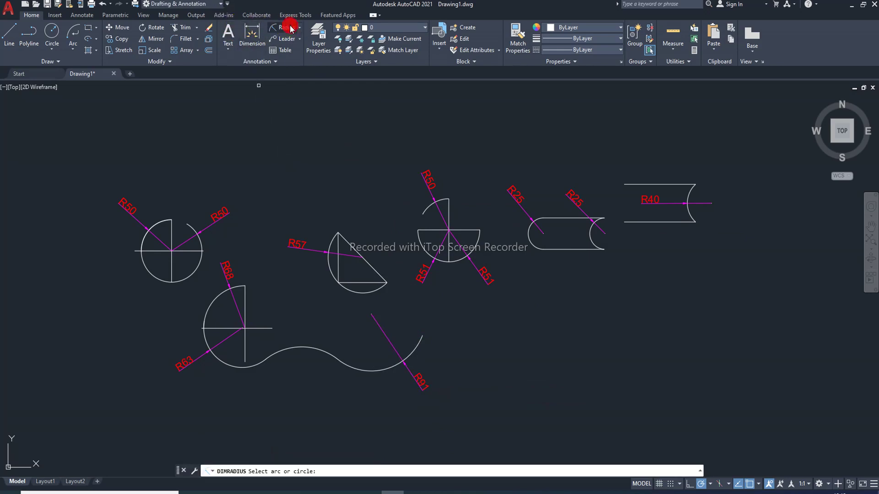
left_click(301, 349)
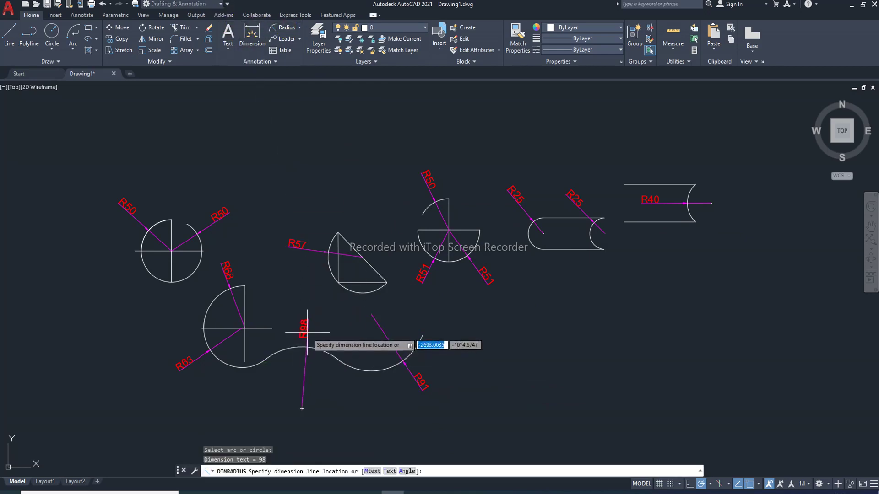
left_click(305, 328)
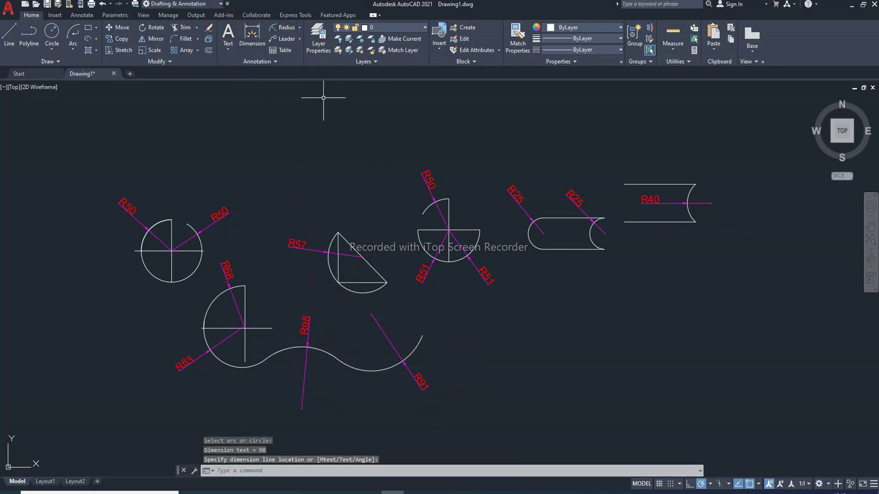
left_click(288, 28)
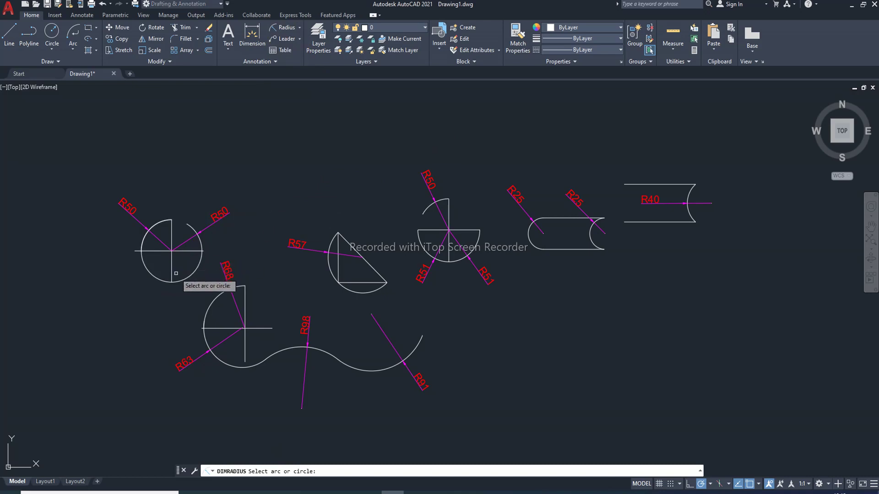
left_click(190, 272)
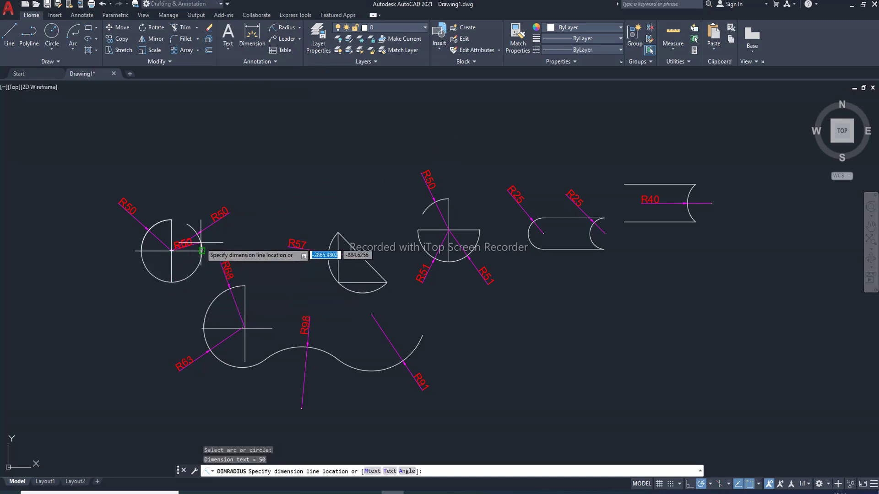
key("Escape")
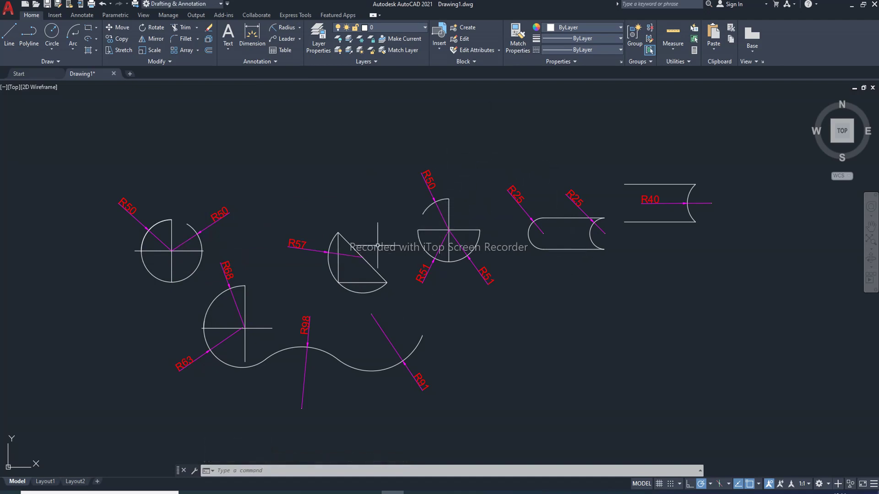
Step: Modify the ISO-25 dimension style to text height 15 with arrow and centre mark size 8
type("D")
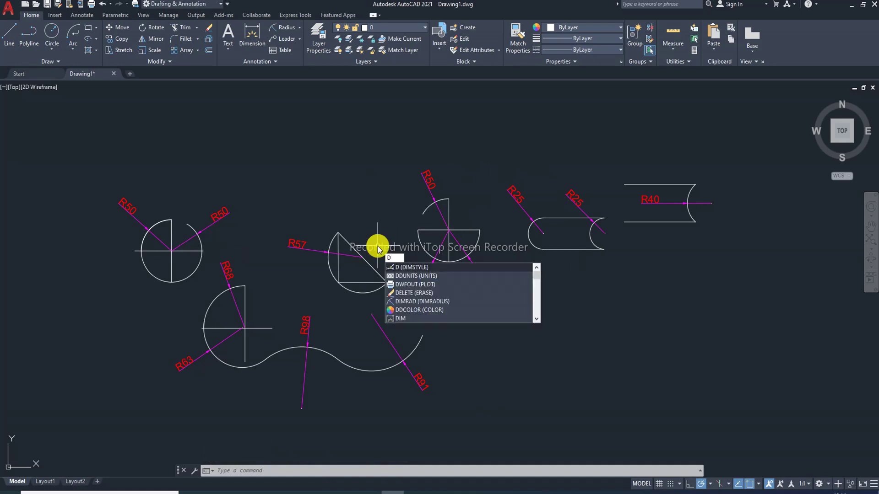
key("Return")
left_click(532, 228)
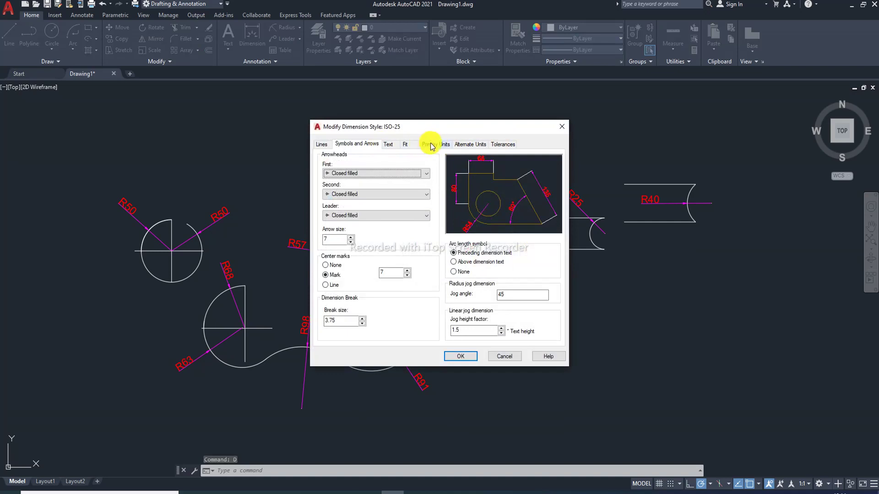
left_click(430, 146)
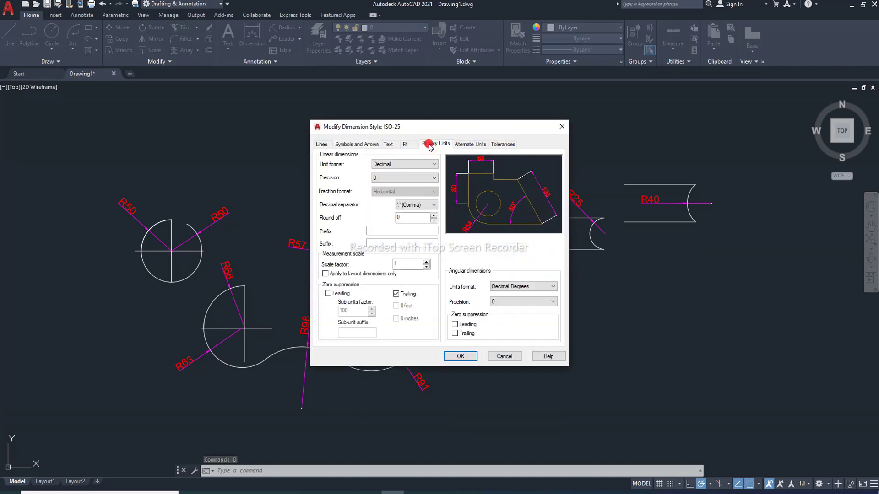
left_click(388, 144)
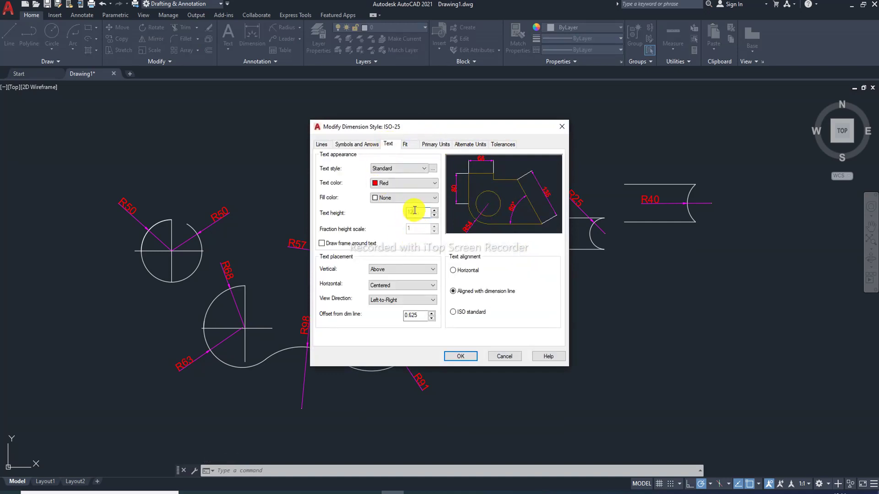
left_click_drag(414, 210, 404, 214)
type("15")
left_click(351, 144)
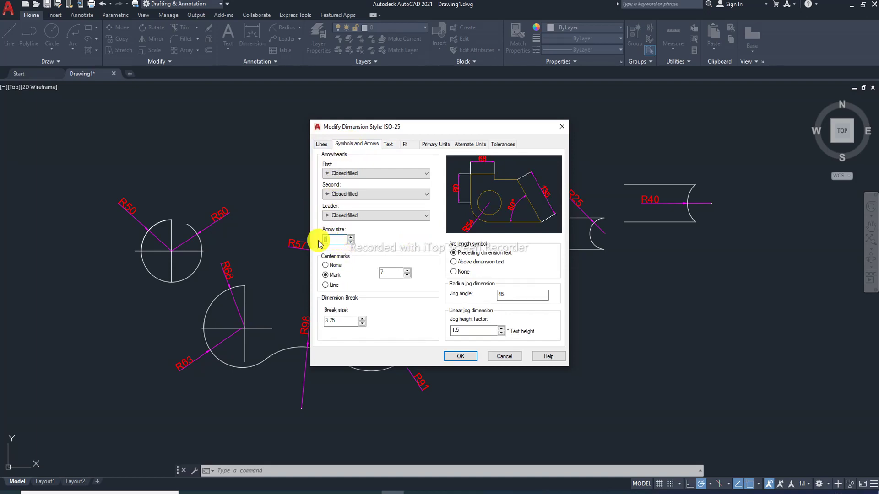
type("8")
left_click(405, 274)
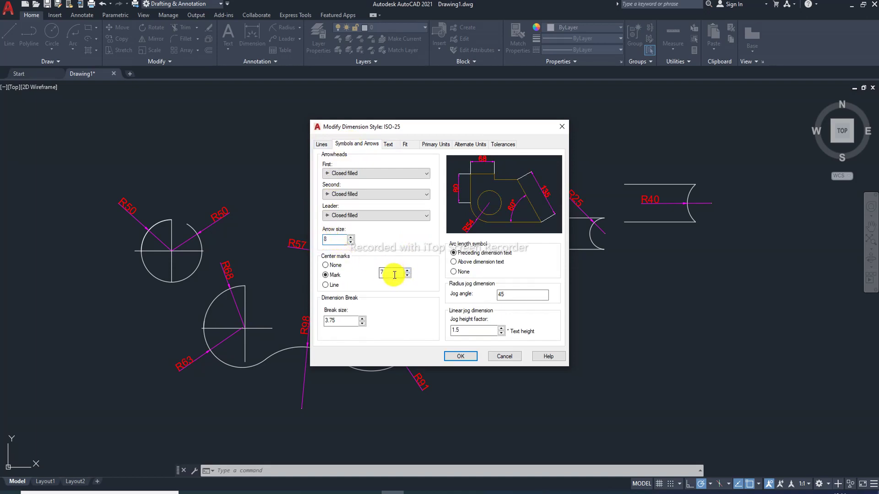
left_click(460, 356)
left_click(494, 320)
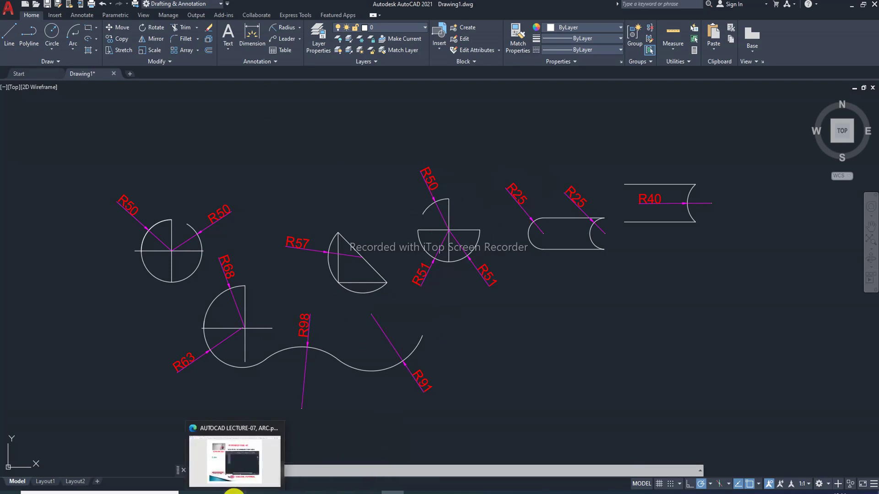
Step: Switch to the AUTOCAD LECTURE-07 arc PDF in Microsoft Edge
left_click(235, 489)
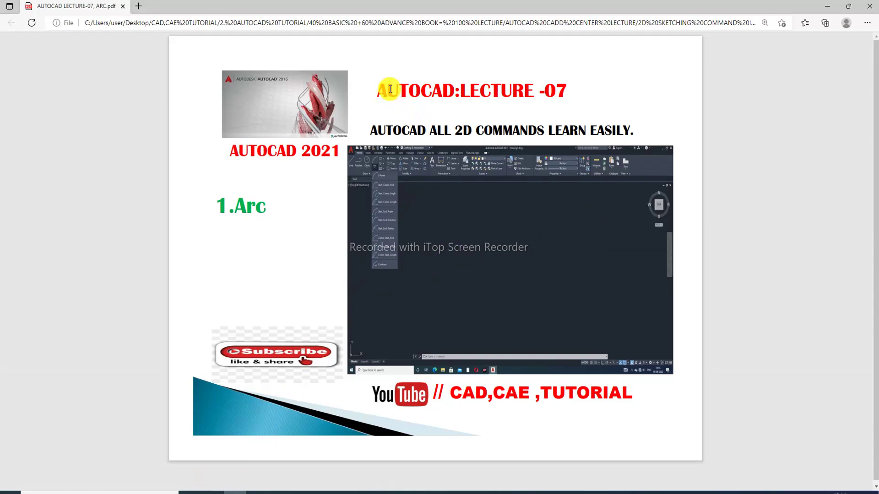